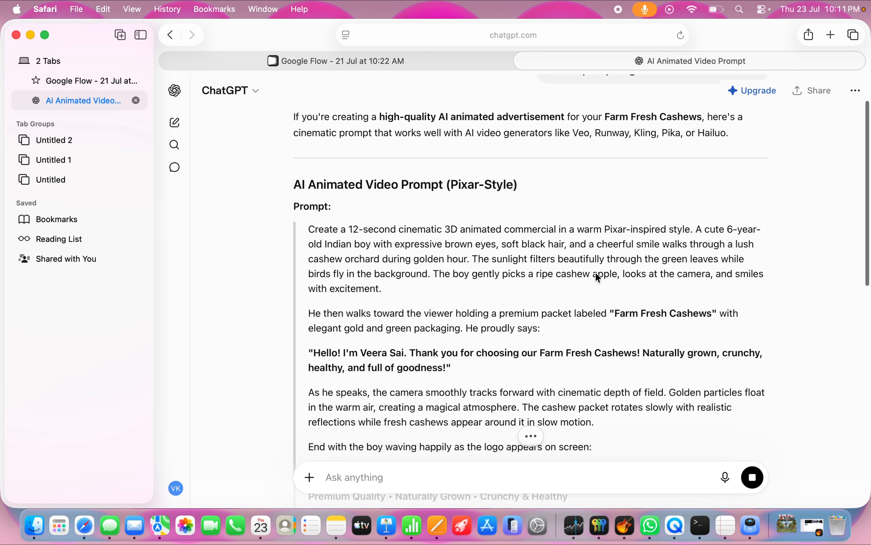
Step: Look over the generated cashew advertisement prompt and open the Google homepage in a new browser tab
{"action": "scroll", "coordinate": [595, 273], "scroll_direction": "down", "scroll_amount": 1}
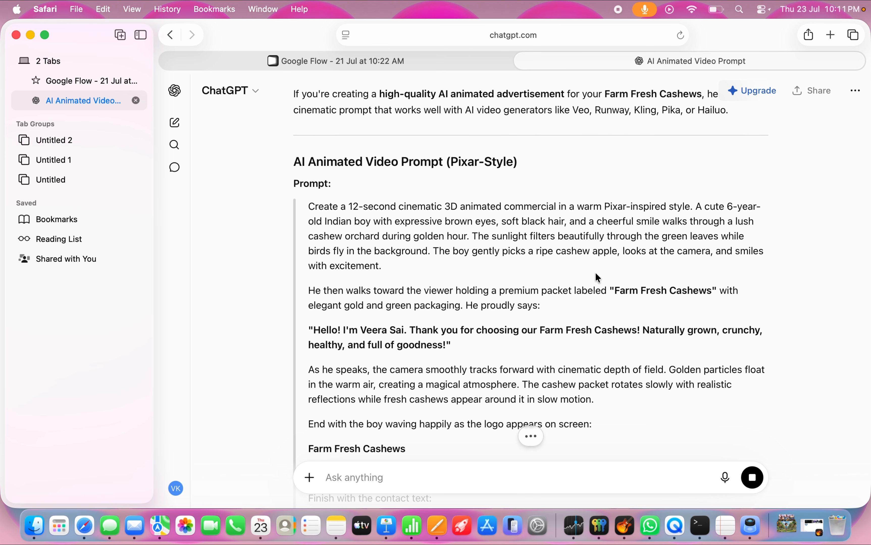
{"action": "scroll", "coordinate": [595, 272], "scroll_direction": "up", "scroll_amount": 4}
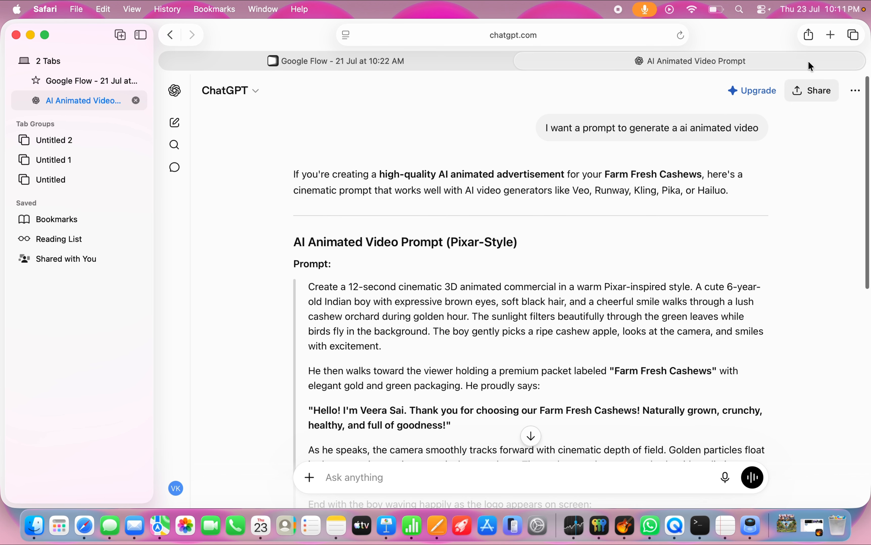
{"action": "left_click", "coordinate": [830, 35]}
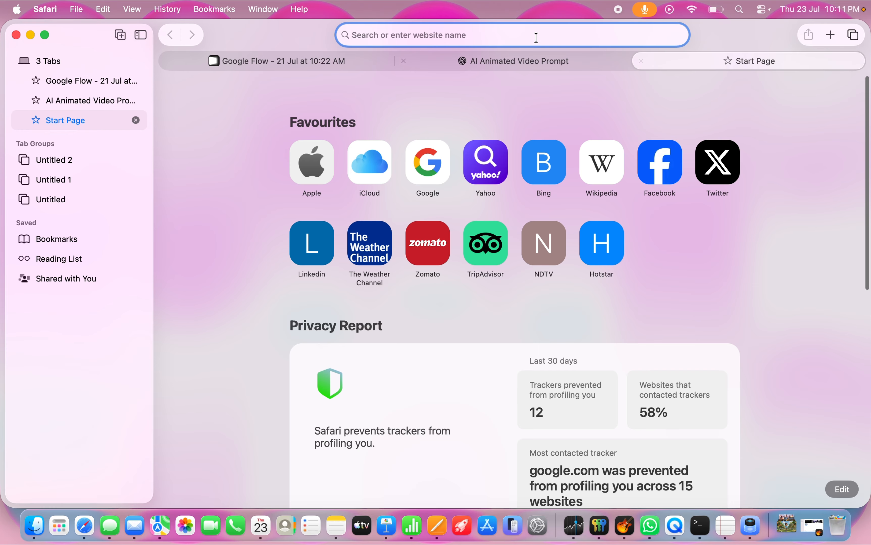
{"action": "left_click", "coordinate": [430, 152]}
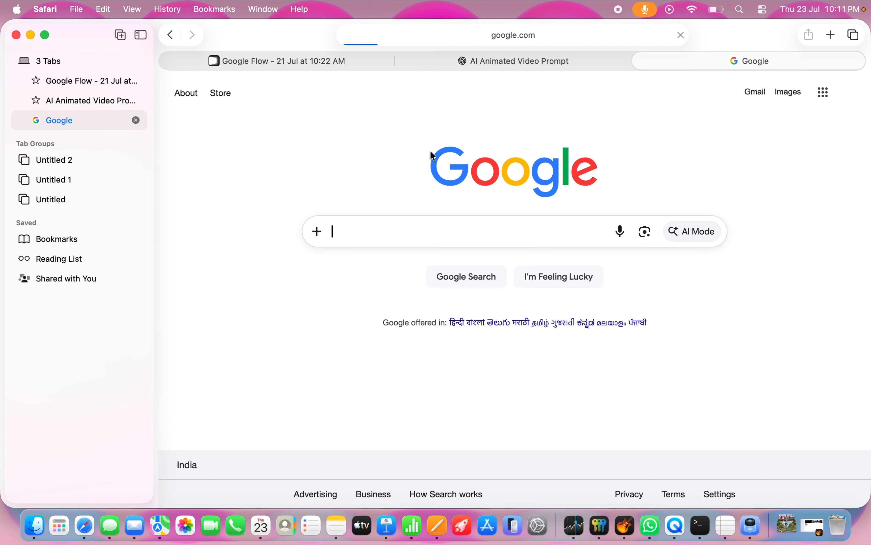
Step: Search Google for "small cute girl cartoon"
{"action": "left_click", "coordinate": [386, 231]}
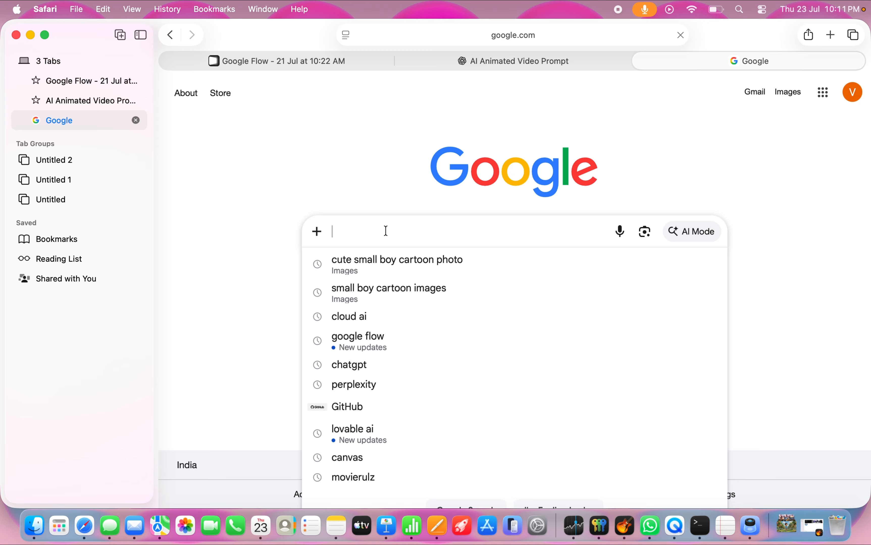
{"action": "type", "text": "sm"}
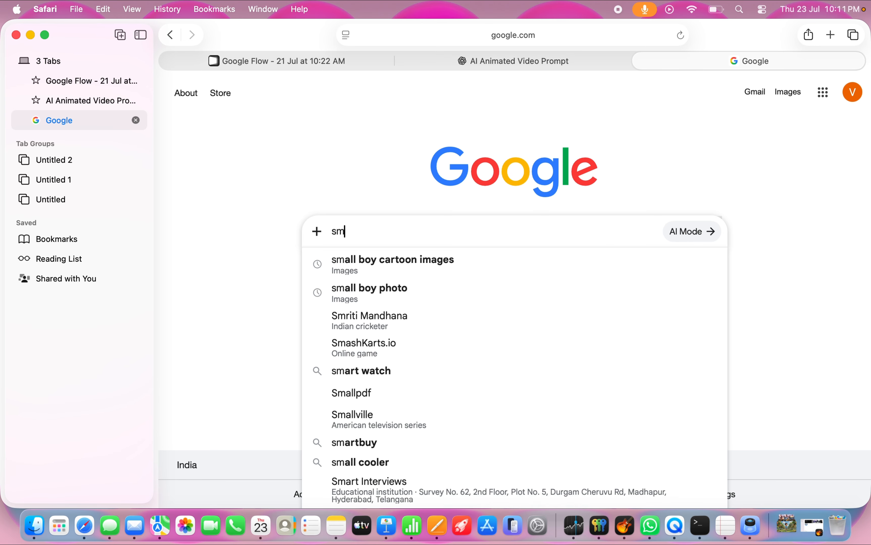
{"action": "type", "text": "all "}
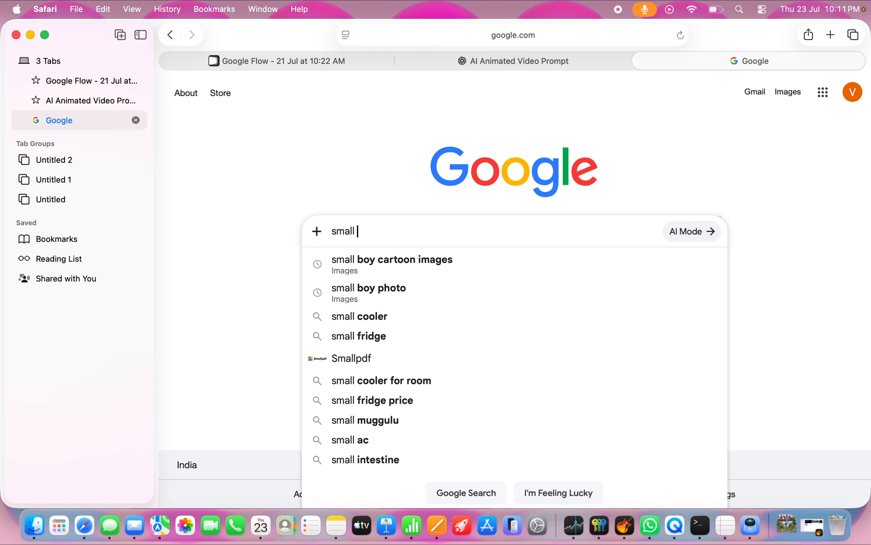
{"action": "type", "text": "cute"}
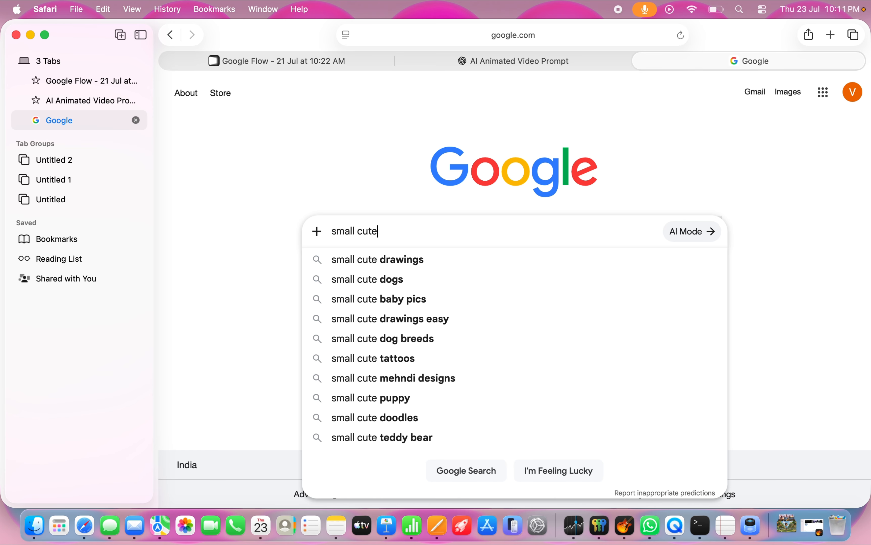
{"action": "type", "text": " gi"}
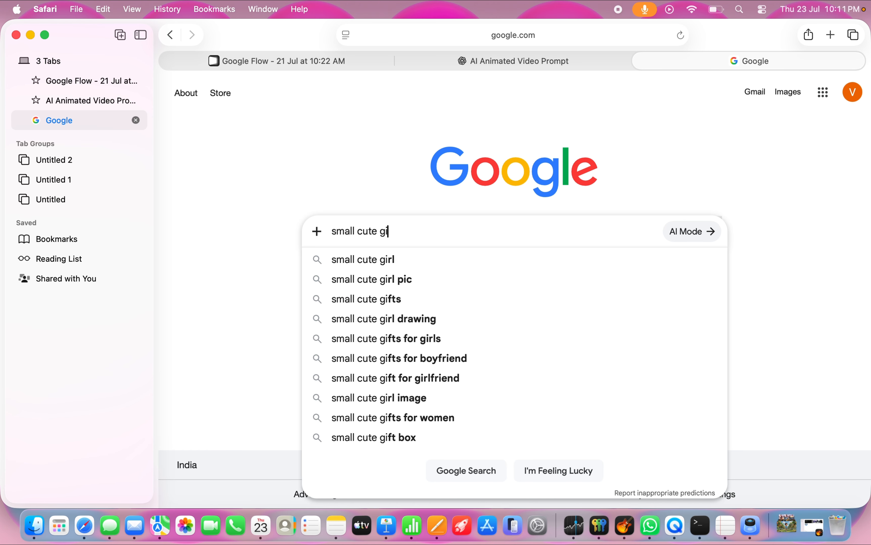
{"action": "type", "text": "rl cha"}
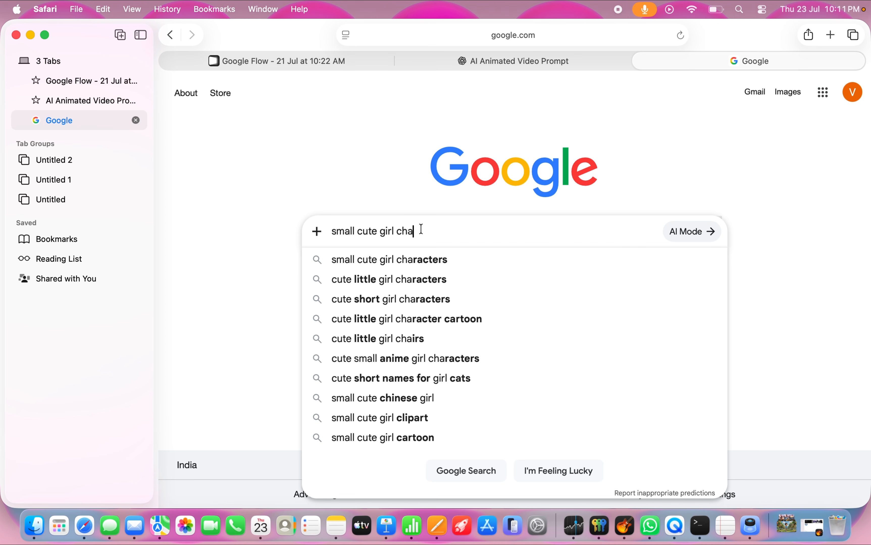
{"action": "key", "text": "BackSpace"}
{"action": "key", "text": "BackSpace"}
{"action": "key", "text": "BackSpace"}
{"action": "key", "text": "BackSpace"}
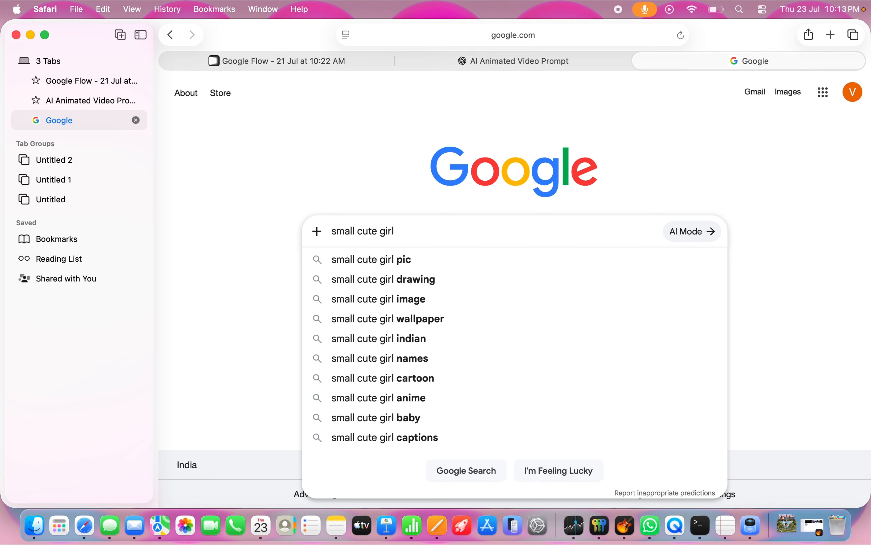
{"action": "type", "text": "car"}
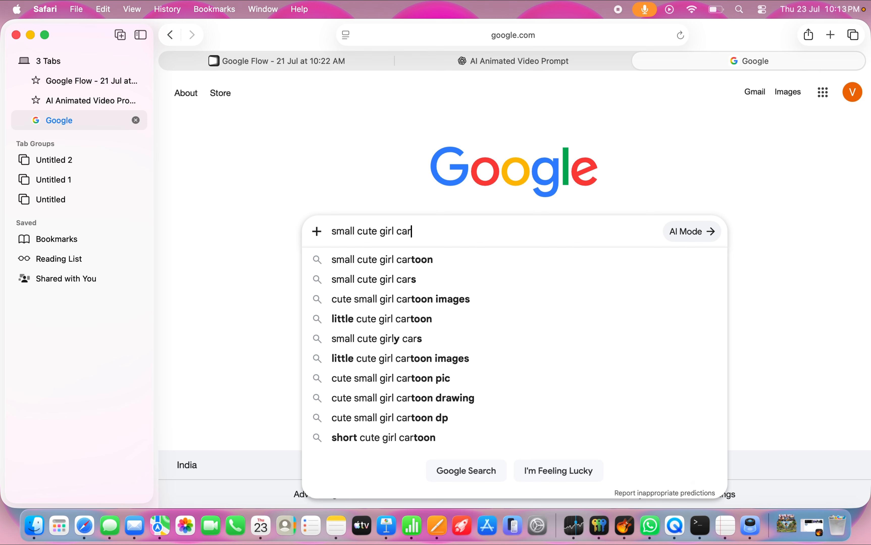
{"action": "left_click", "coordinate": [558, 260]}
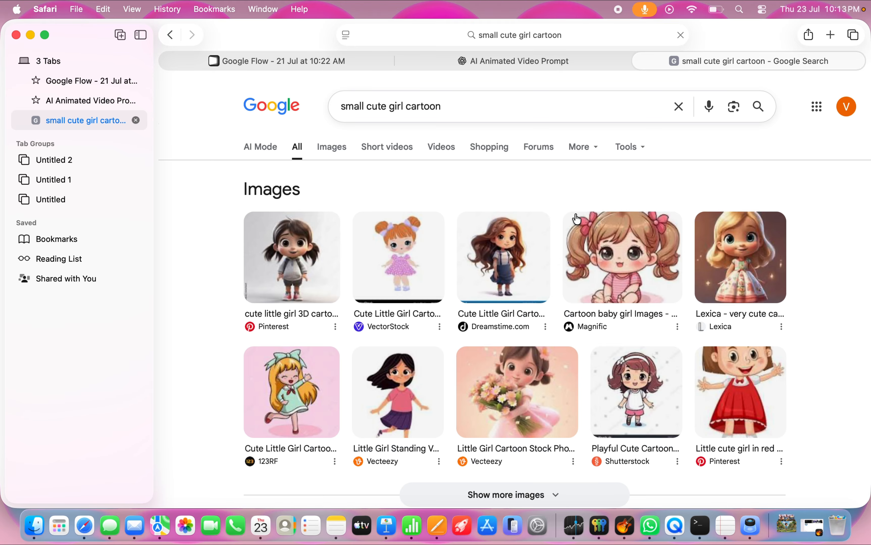
Step: Narrow the "small cute girl cartoon" search to image results only
{"action": "scroll", "coordinate": [537, 298], "scroll_direction": "down", "scroll_amount": 6}
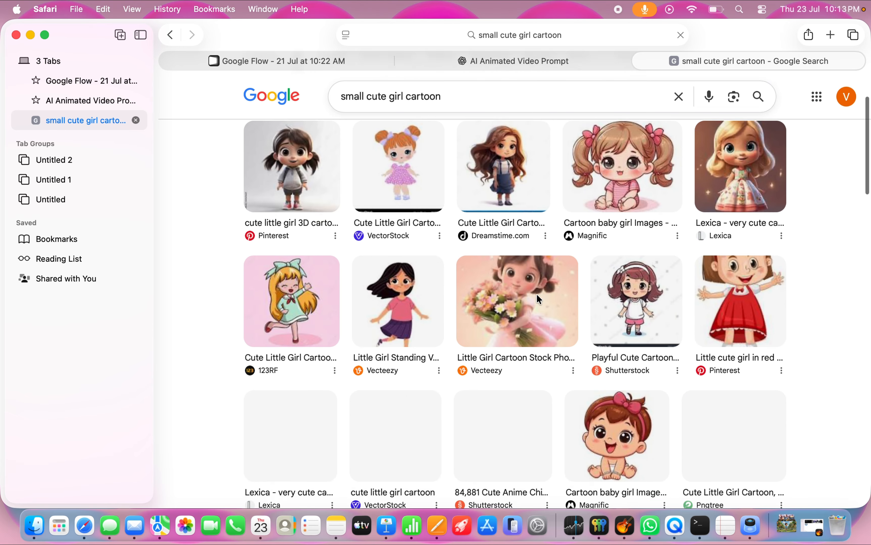
{"action": "scroll", "coordinate": [537, 298], "scroll_direction": "up", "scroll_amount": 7}
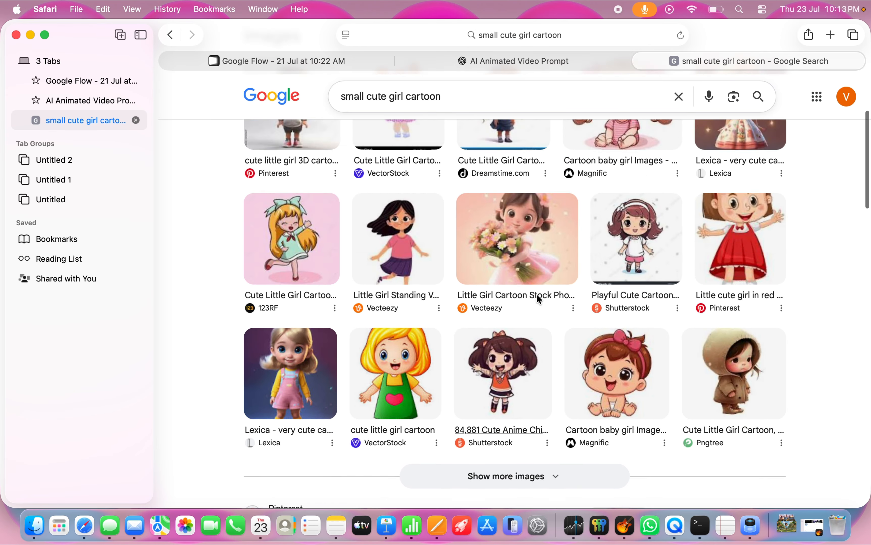
{"action": "left_click", "coordinate": [325, 150]}
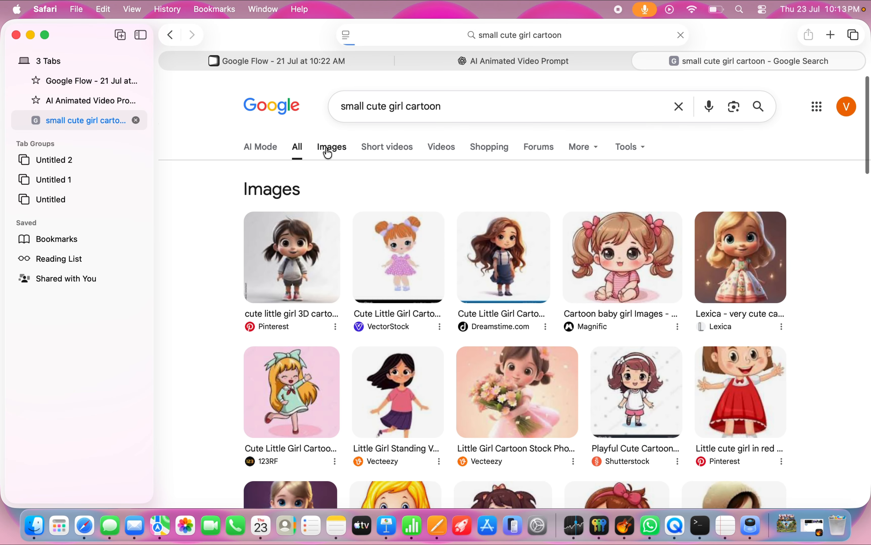
Step: Browse the image results and copy the Lexica picture of the blonde cartoon girl in a floral dress
{"action": "scroll", "coordinate": [400, 329], "scroll_direction": "down", "scroll_amount": 9}
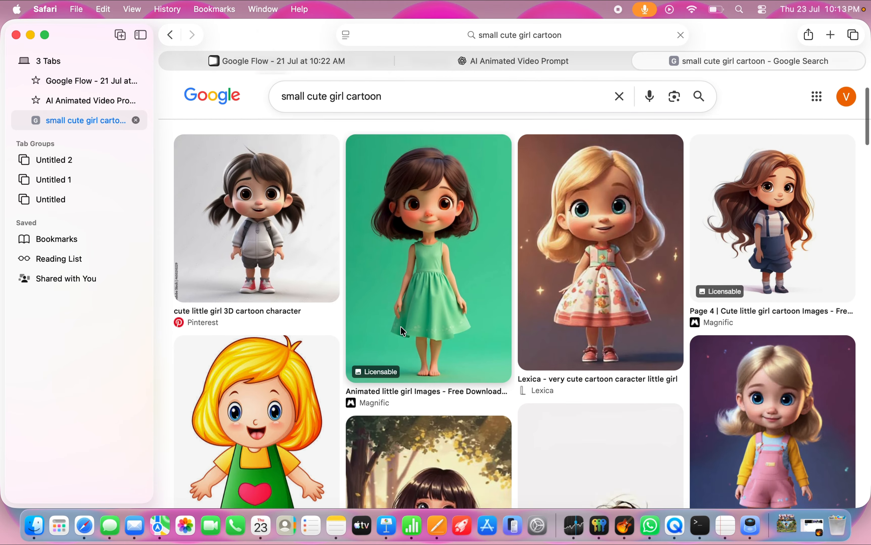
{"action": "scroll", "coordinate": [403, 331], "scroll_direction": "down", "scroll_amount": 8}
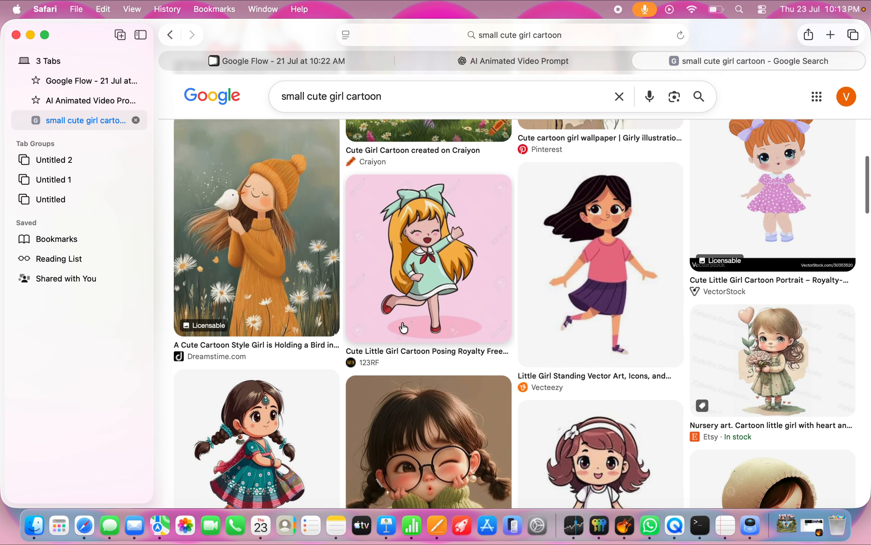
{"action": "scroll", "coordinate": [403, 328], "scroll_direction": "down", "scroll_amount": 7}
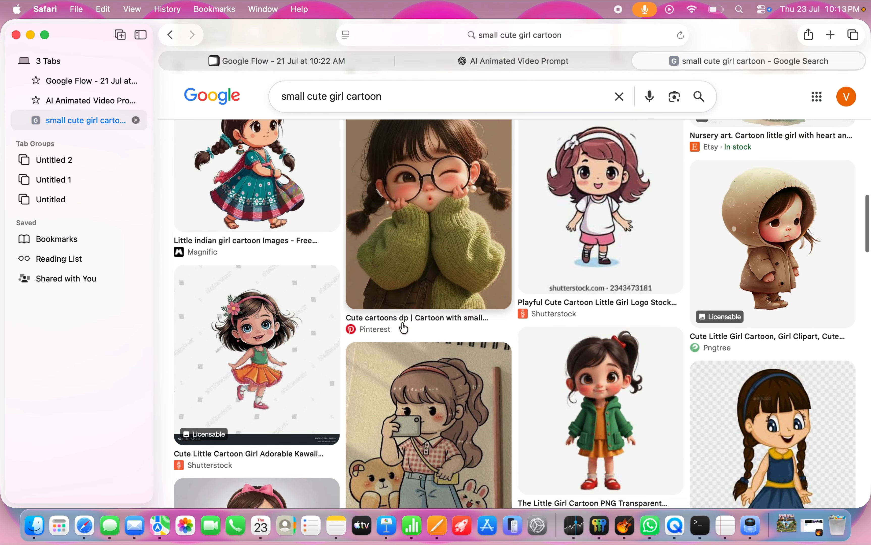
{"action": "scroll", "coordinate": [402, 328], "scroll_direction": "up", "scroll_amount": 20}
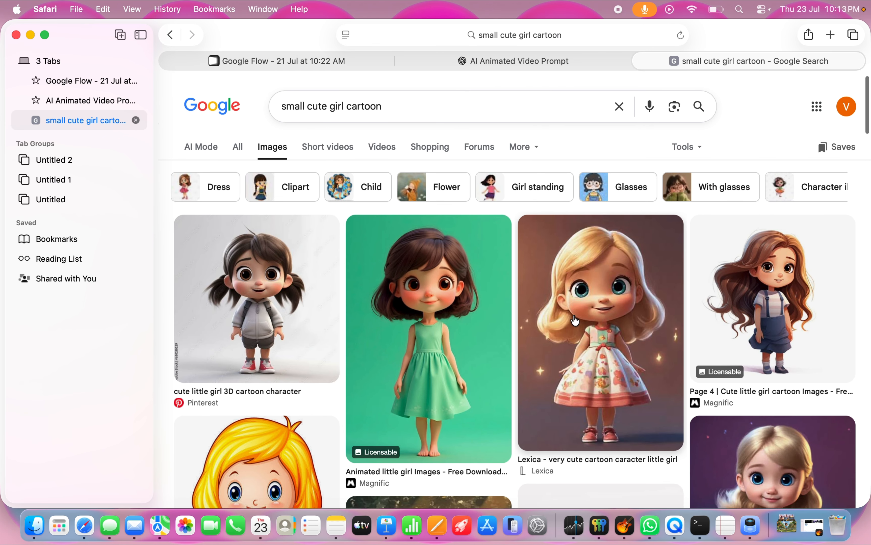
{"action": "left_click", "coordinate": [573, 323]}
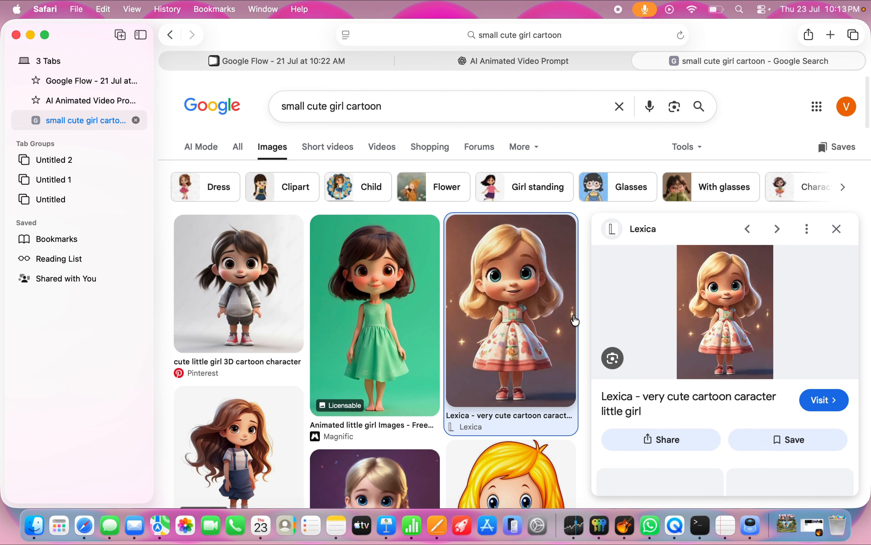
{"action": "right_click", "coordinate": [548, 317]}
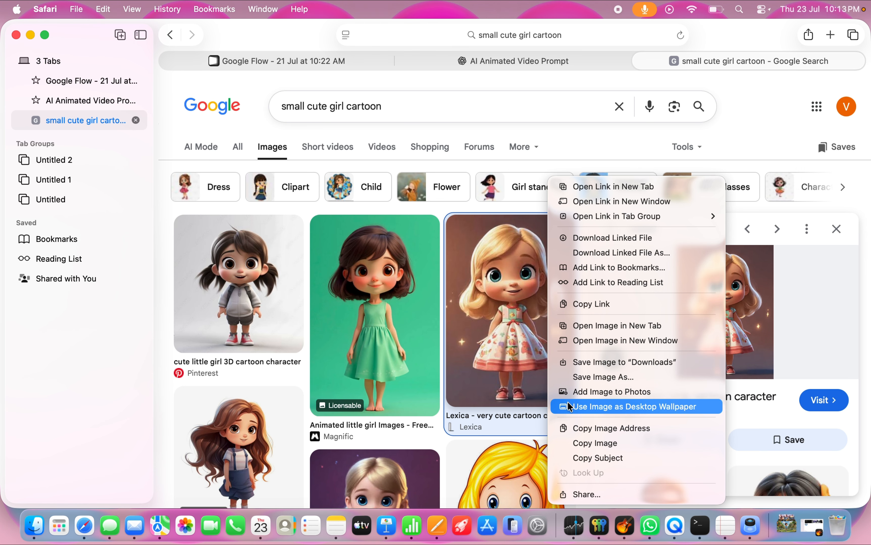
{"action": "left_click", "coordinate": [584, 444]}
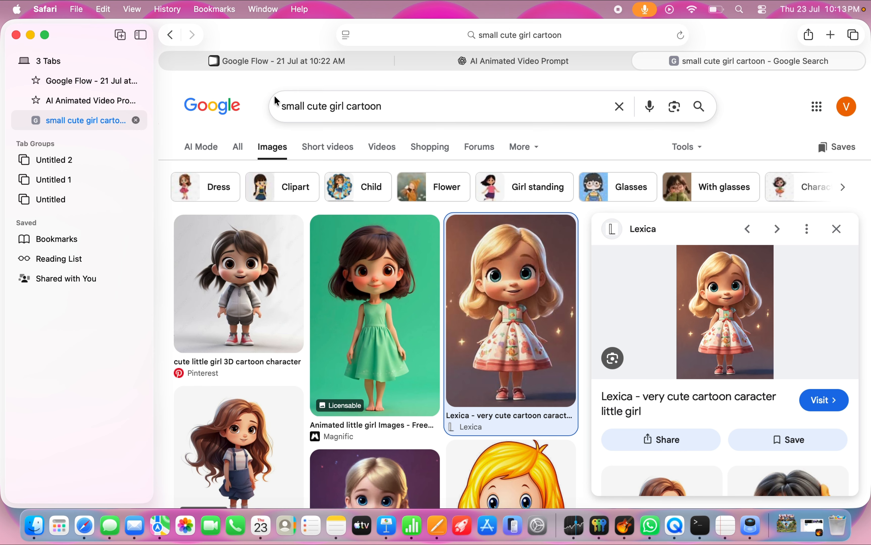
Step: Switch to Google Flow, leave the doctor clip's editor for the project overview, and paste the copied girl image there
{"action": "left_click", "coordinate": [285, 60]}
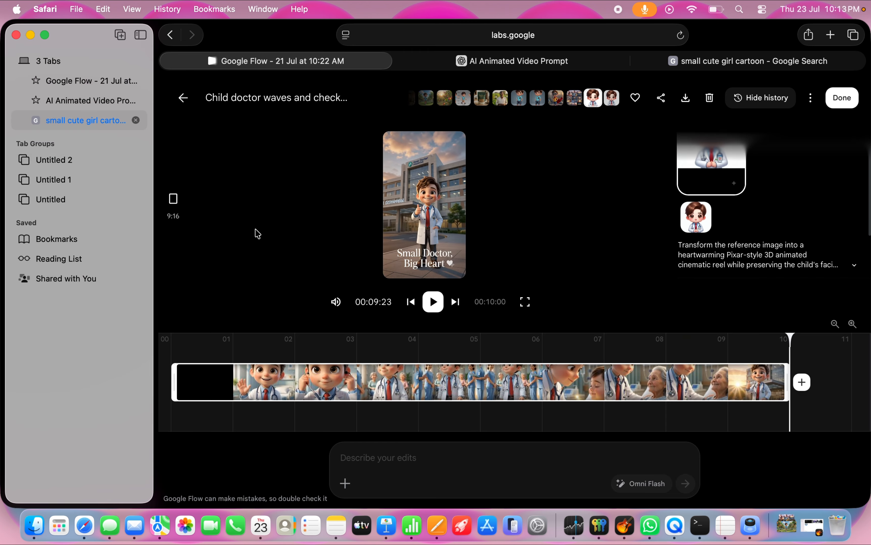
{"action": "left_click", "coordinate": [183, 98]}
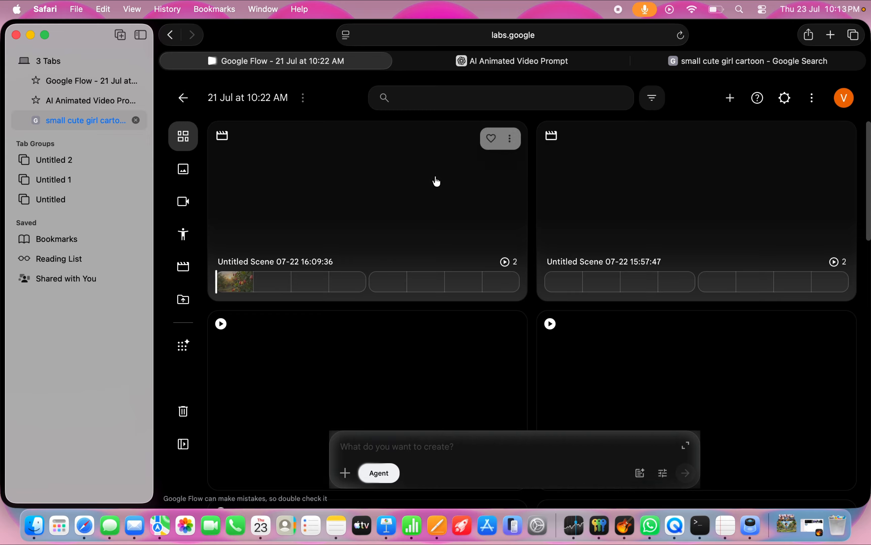
{"action": "left_click", "coordinate": [344, 446]}
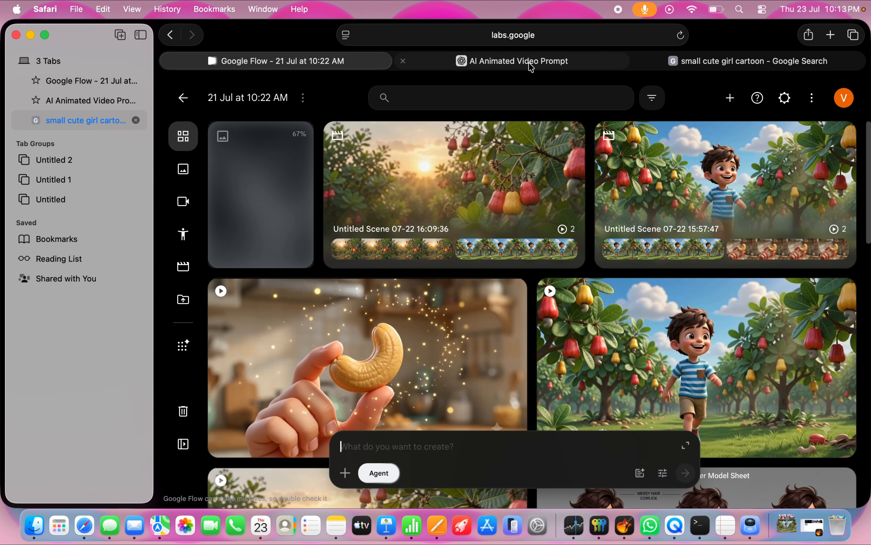
Step: Switch to the ChatGPT conversation and send the copied girl image with the message "give me a prompt to generate a ai animated video"
{"action": "left_click", "coordinate": [543, 62]}
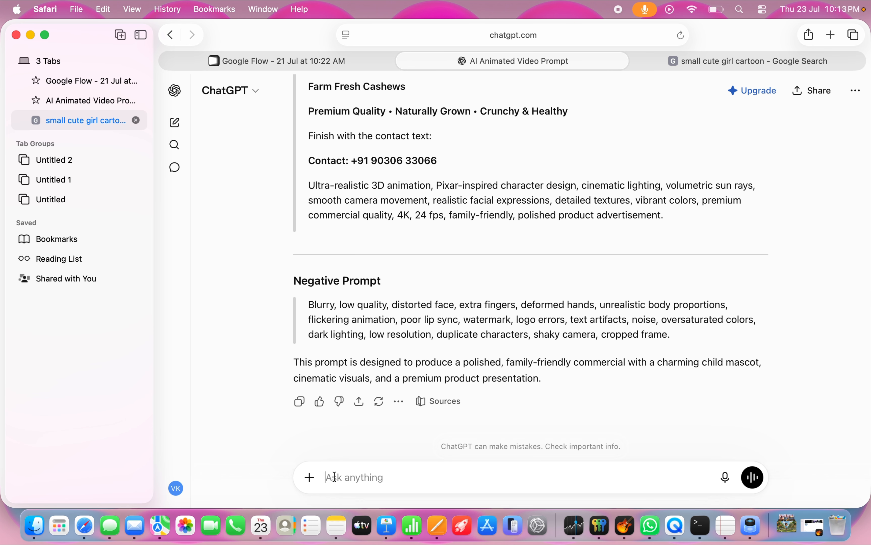
{"action": "key", "text": "super+v"}
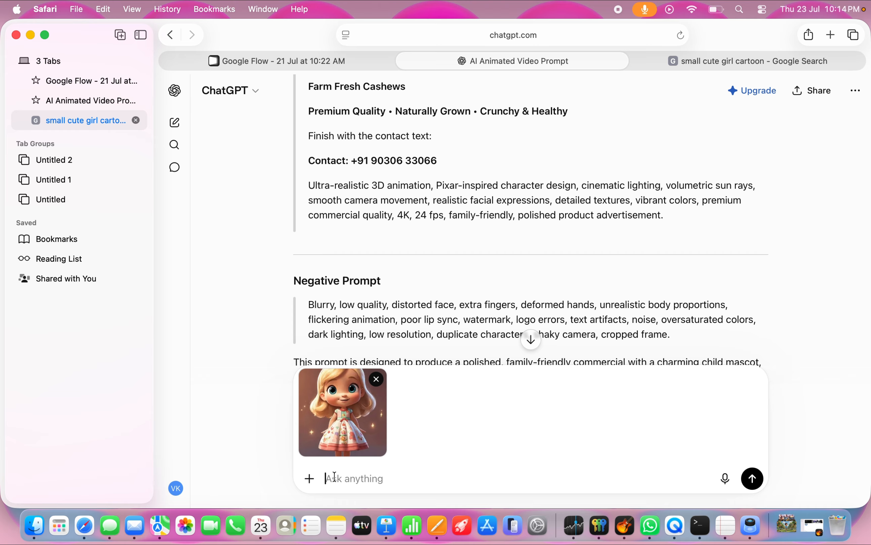
{"action": "type", "text": "give me a prompt t"}
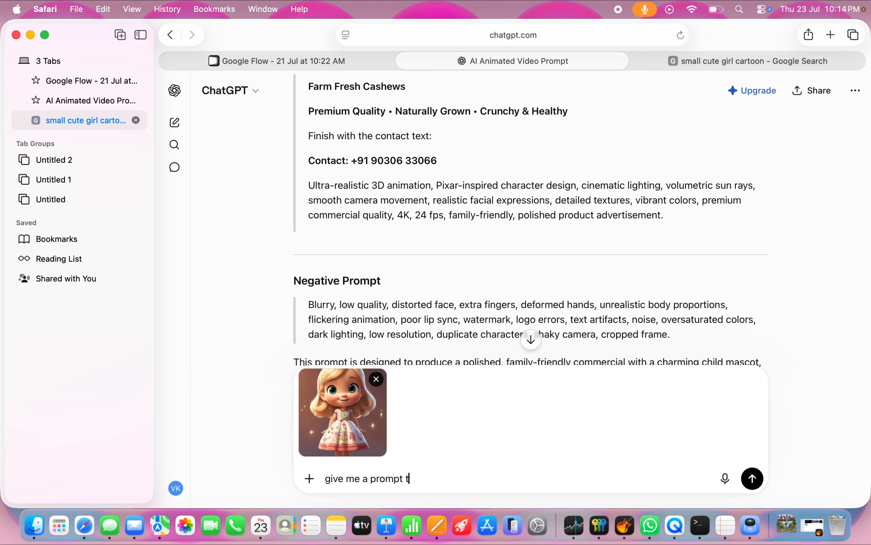
{"action": "type", "text": "o generat"}
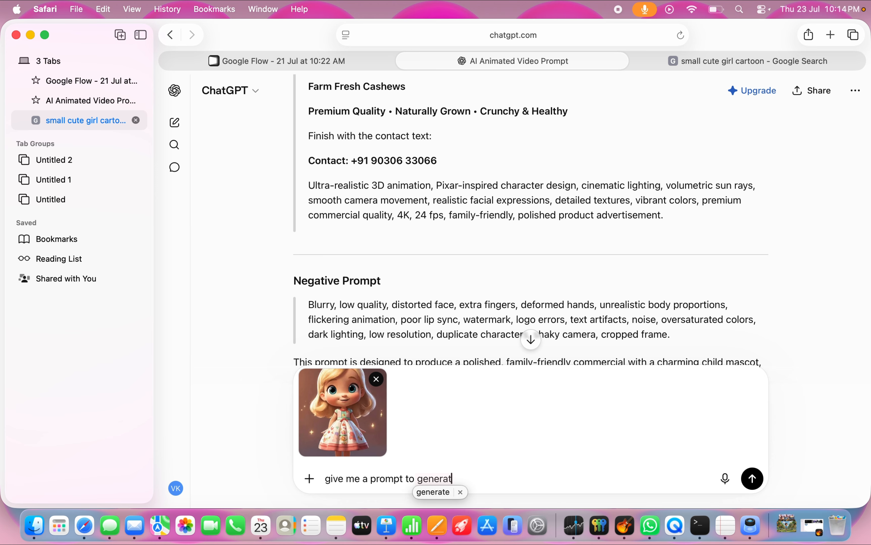
{"action": "left_click", "coordinate": [434, 493]}
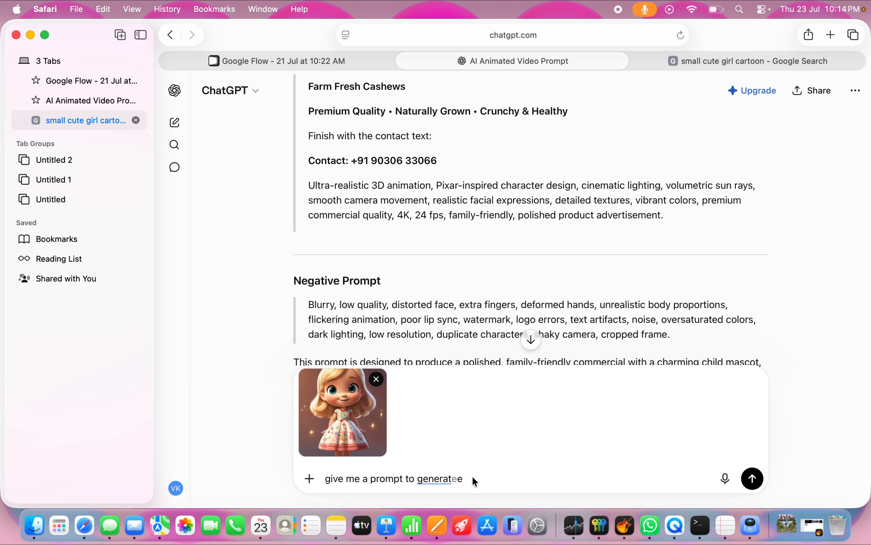
{"action": "type", "text": "e"}
{"action": "key", "text": "BackSpace"}
{"action": "type", "text": "a"}
{"action": "key", "text": "BackSpace"}
{"action": "type", "text": "animated video"}
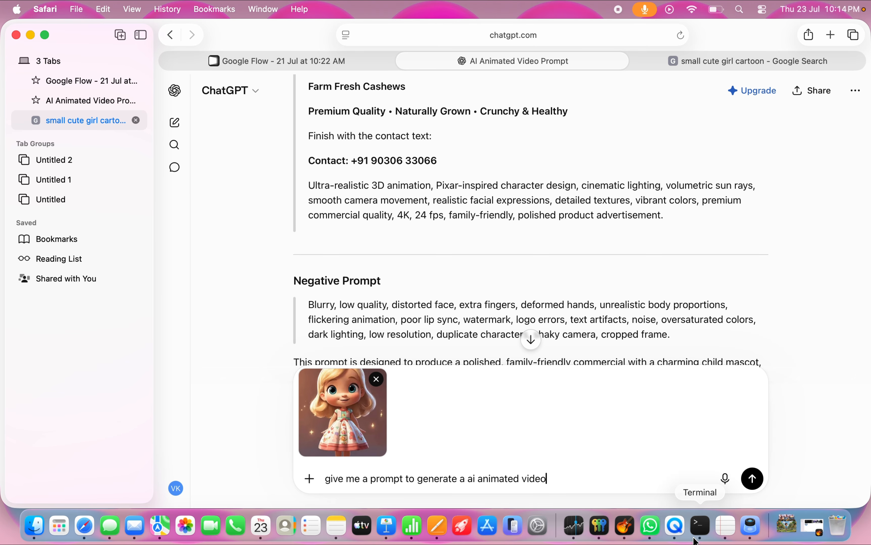
{"action": "left_click", "coordinate": [753, 479]}
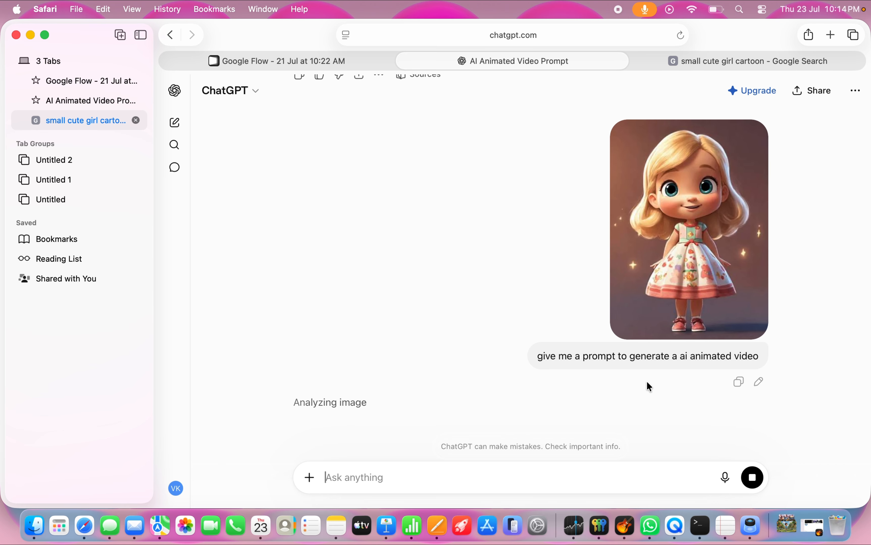
{"action": "scroll", "coordinate": [646, 381], "scroll_direction": "down", "scroll_amount": 2}
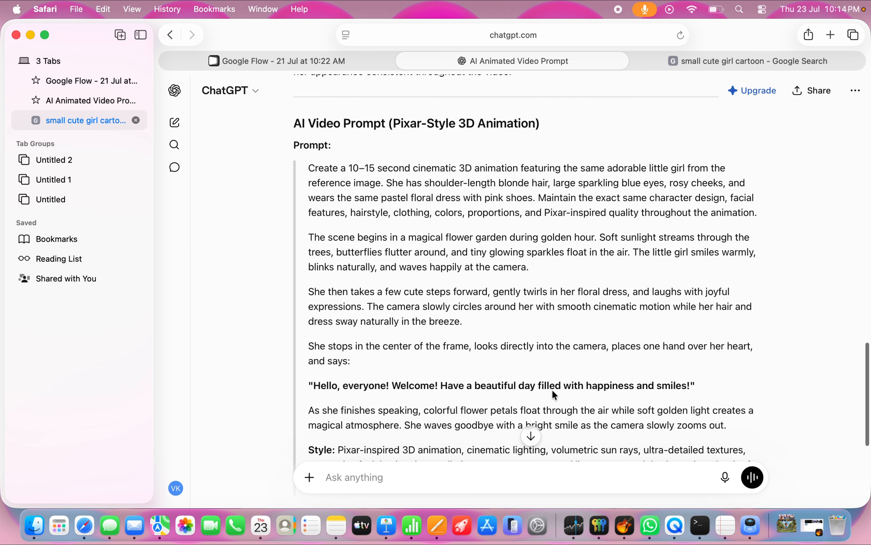
{"action": "triple_click", "coordinate": [318, 169]}
{"action": "left_click", "coordinate": [434, 259]}
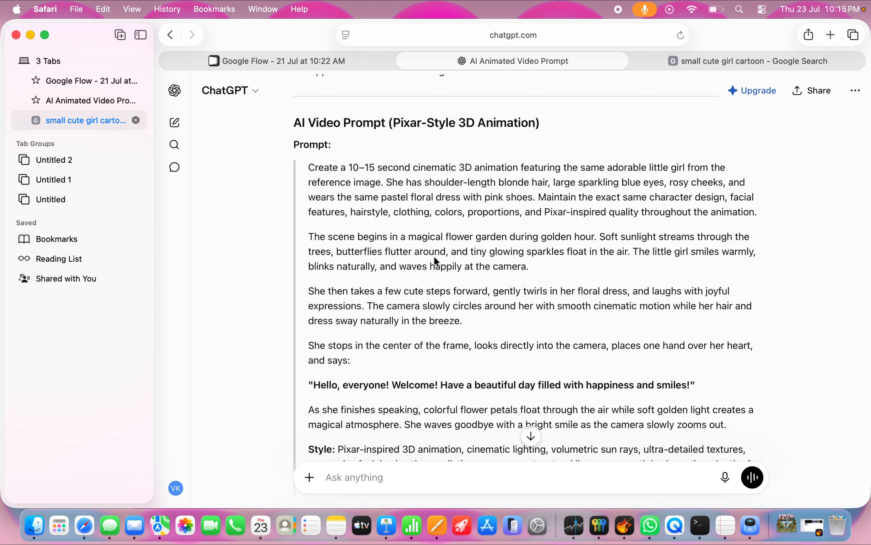
{"action": "scroll", "coordinate": [433, 257], "scroll_direction": "down", "scroll_amount": 1}
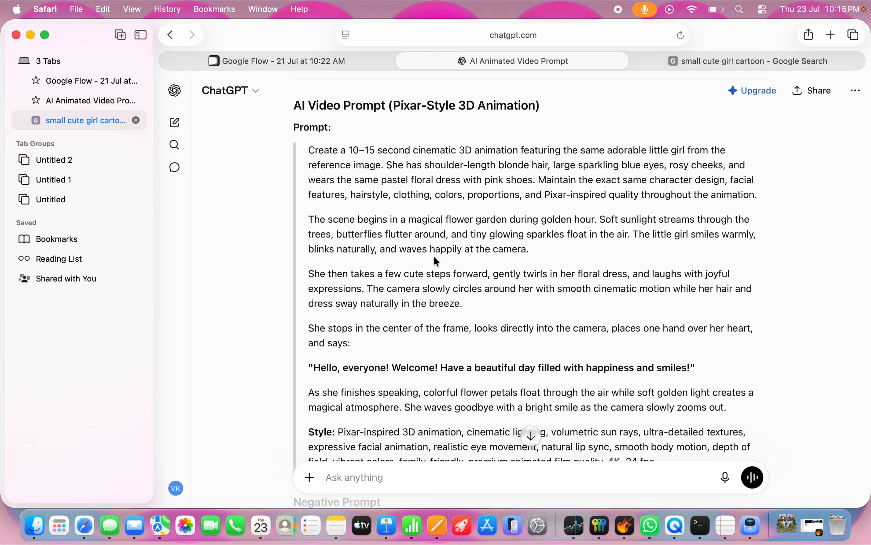
{"action": "key", "text": "super+a"}
{"action": "scroll", "coordinate": [436, 261], "scroll_direction": "down", "scroll_amount": 5}
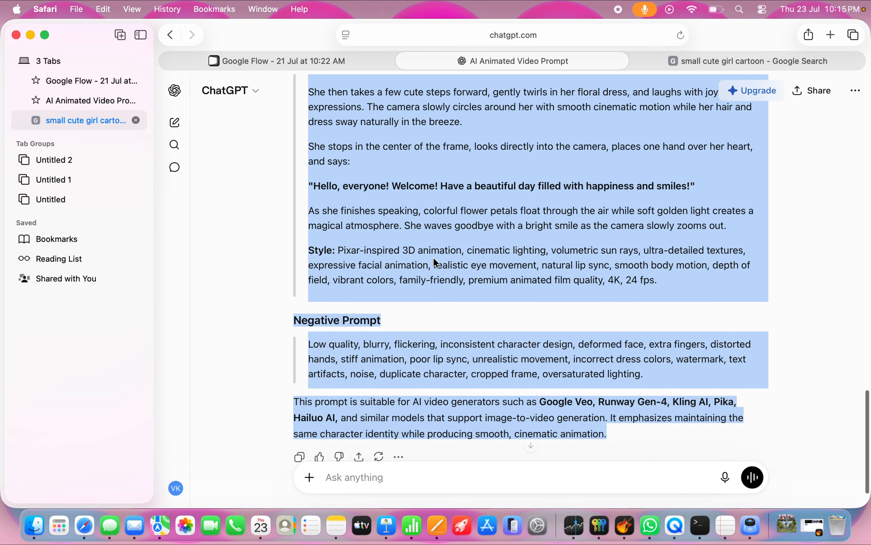
{"action": "scroll", "coordinate": [434, 259], "scroll_direction": "up", "scroll_amount": 10}
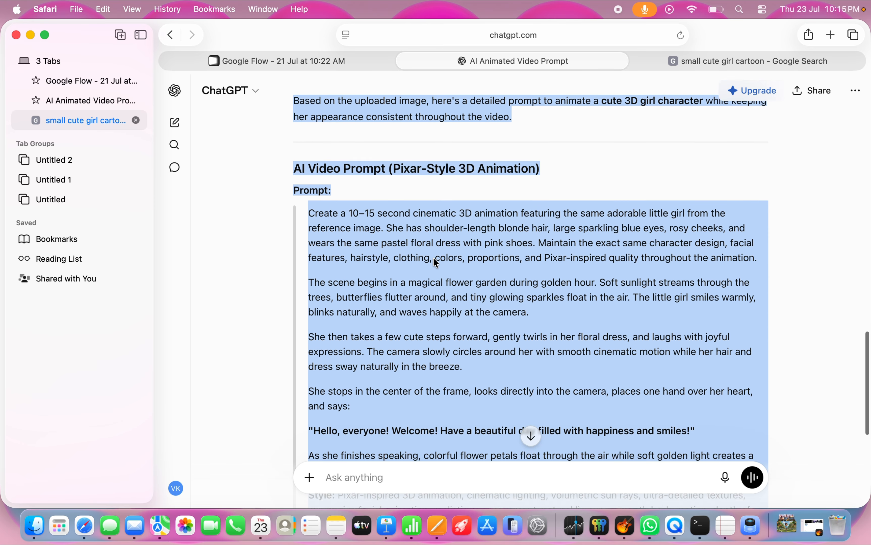
{"action": "scroll", "coordinate": [432, 257], "scroll_direction": "down", "scroll_amount": 3}
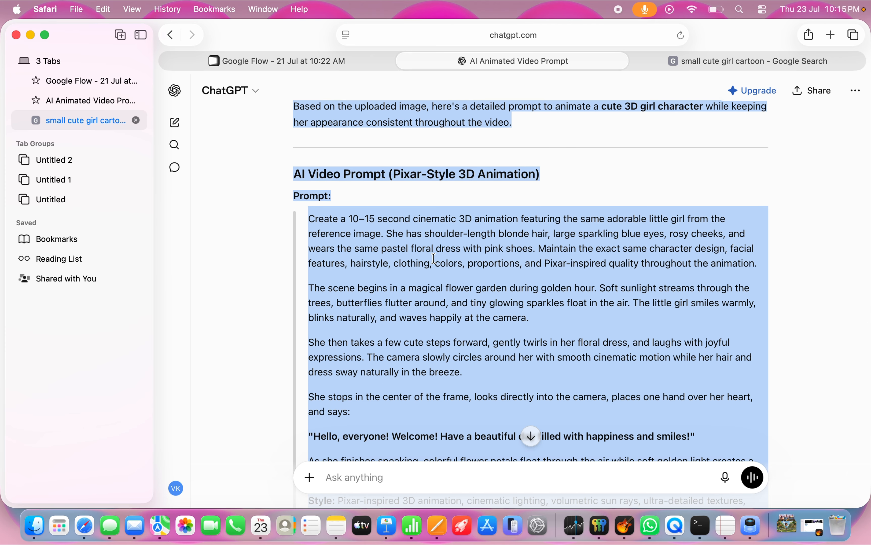
{"action": "left_click", "coordinate": [434, 259]}
{"action": "triple_click", "coordinate": [363, 236]}
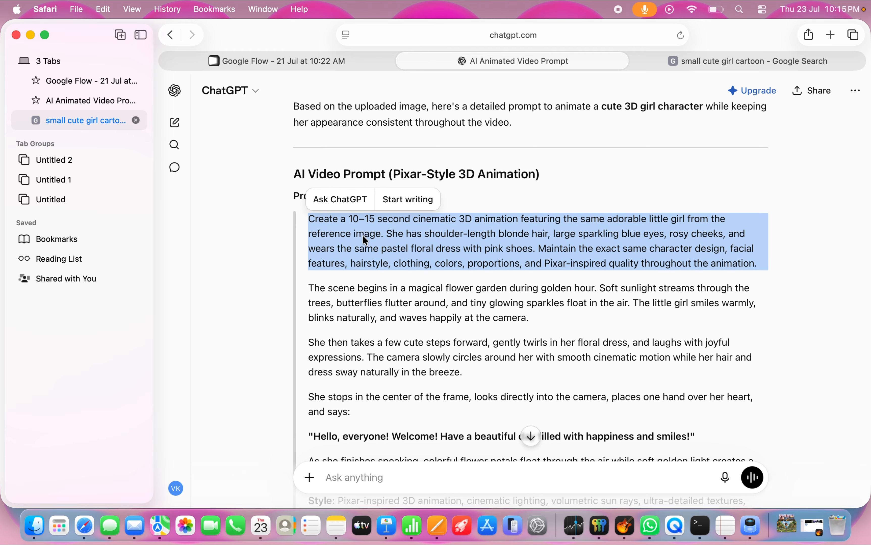
{"action": "triple_click", "coordinate": [394, 303]}
{"action": "triple_click", "coordinate": [422, 250]}
{"action": "left_click", "coordinate": [417, 290]}
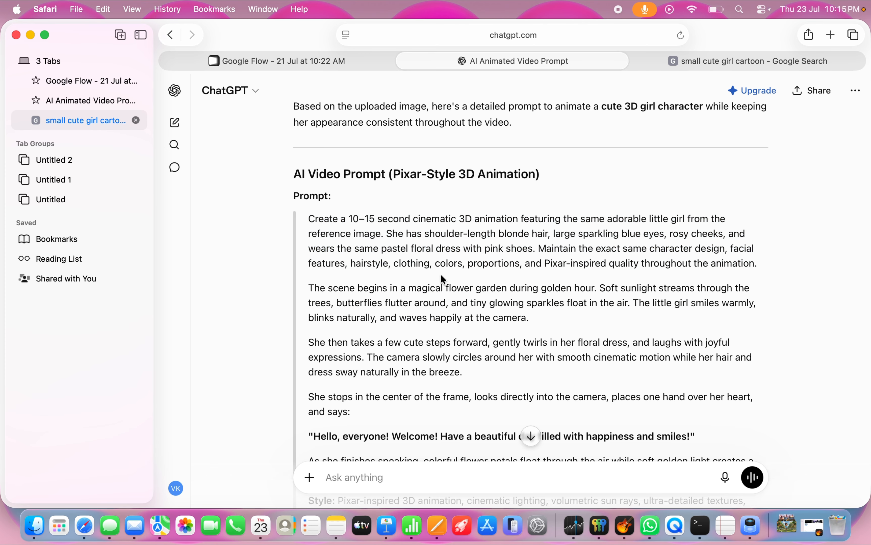
{"action": "key", "text": "super+a"}
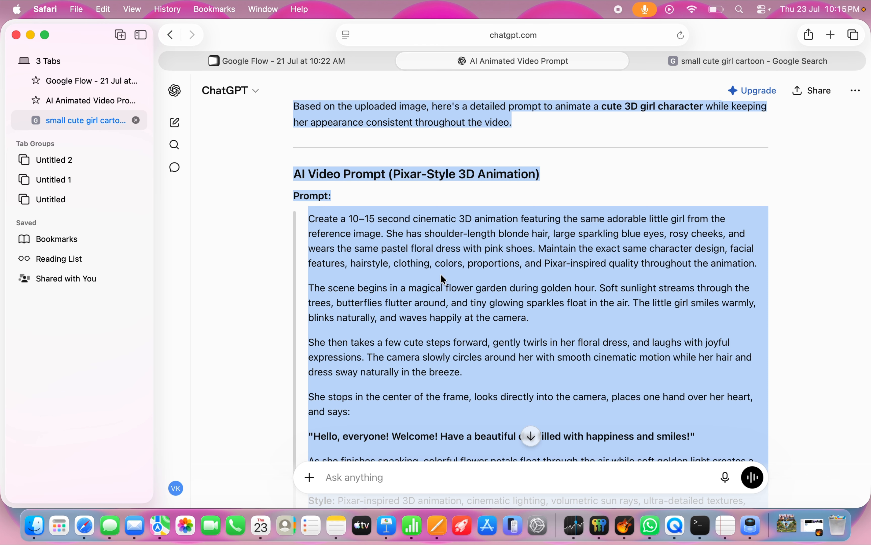
{"action": "left_click", "coordinate": [358, 62]}
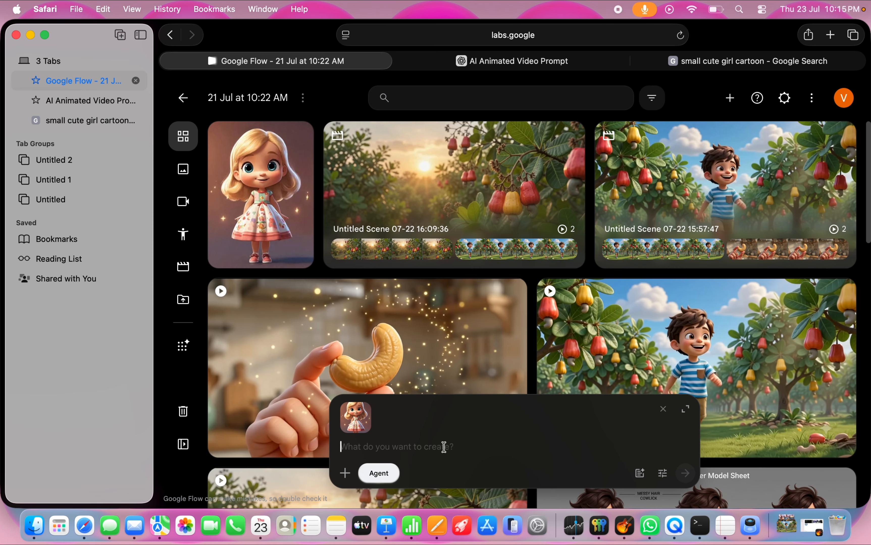
Step: Copy the ChatGPT prompt's opening paragraph, "Create a 10–15 second cinematic 3D animation…", and paste it into the Google Flow prompt with the girl image
{"action": "key", "text": "ctrl+Tab"}
{"action": "triple_click", "coordinate": [482, 248]}
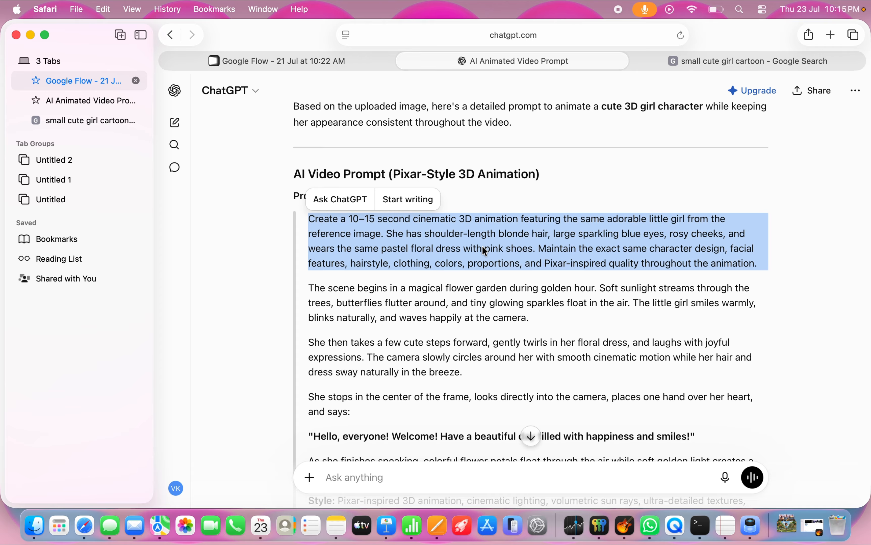
{"action": "key", "text": "super+c"}
{"action": "left_click", "coordinate": [334, 65]}
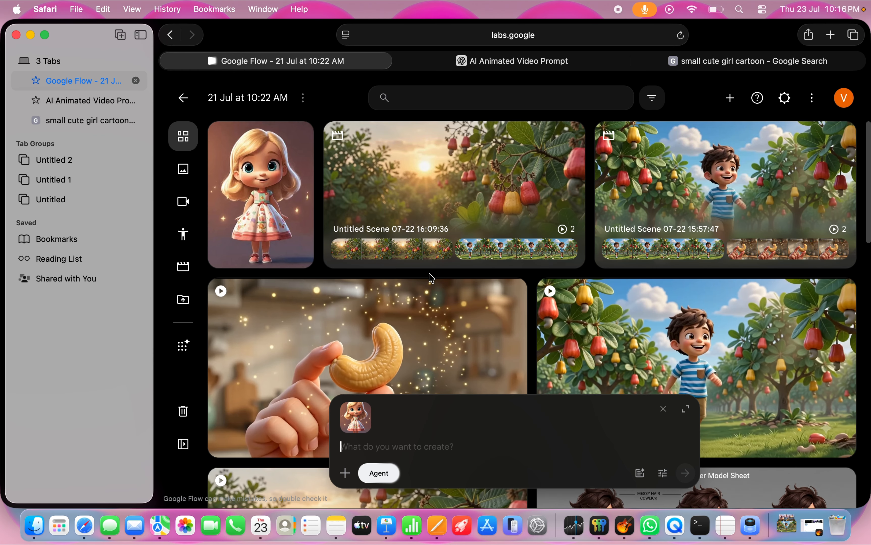
{"action": "key", "text": "super+v"}
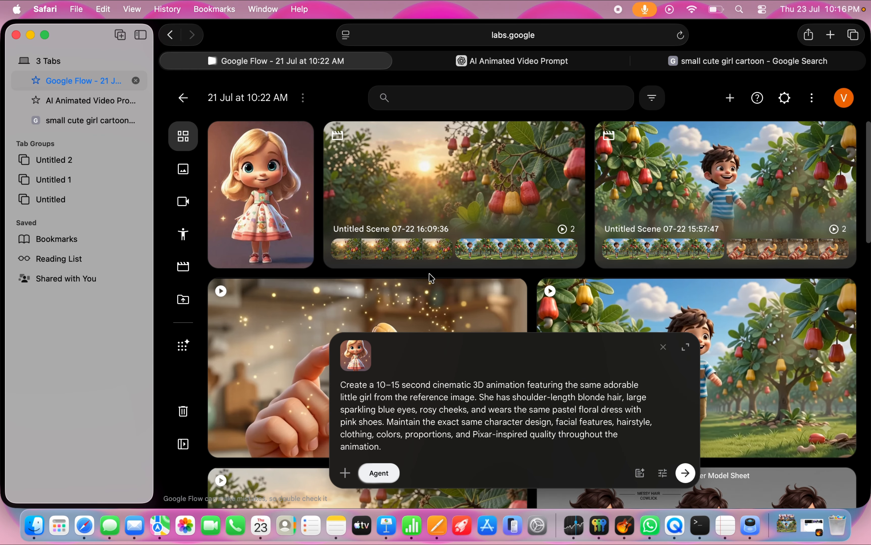
Step: Copy the paragraph beginning "The scene begins in a magical flower garden" from ChatGPT and append it to the Google Flow prompt
{"action": "left_click", "coordinate": [482, 68]}
{"action": "scroll", "coordinate": [424, 281], "scroll_direction": "down", "scroll_amount": 1}
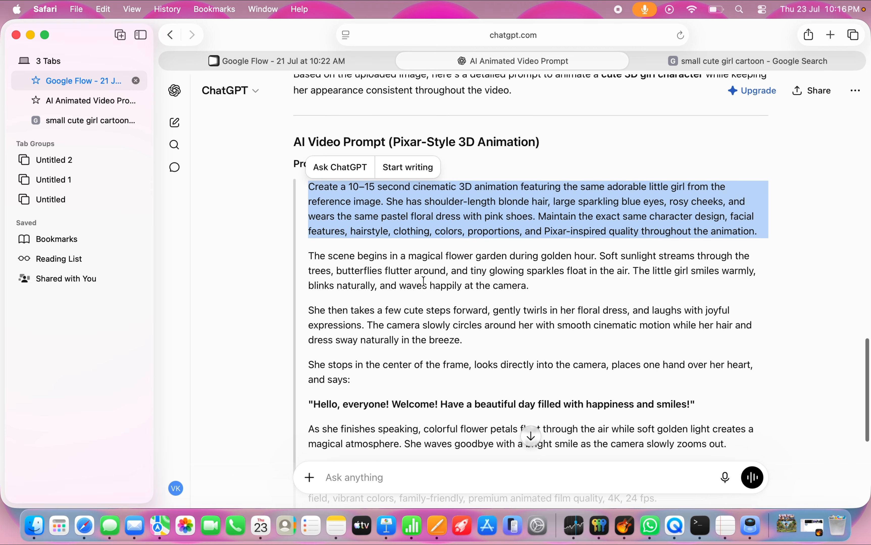
{"action": "triple_click", "coordinate": [425, 286]}
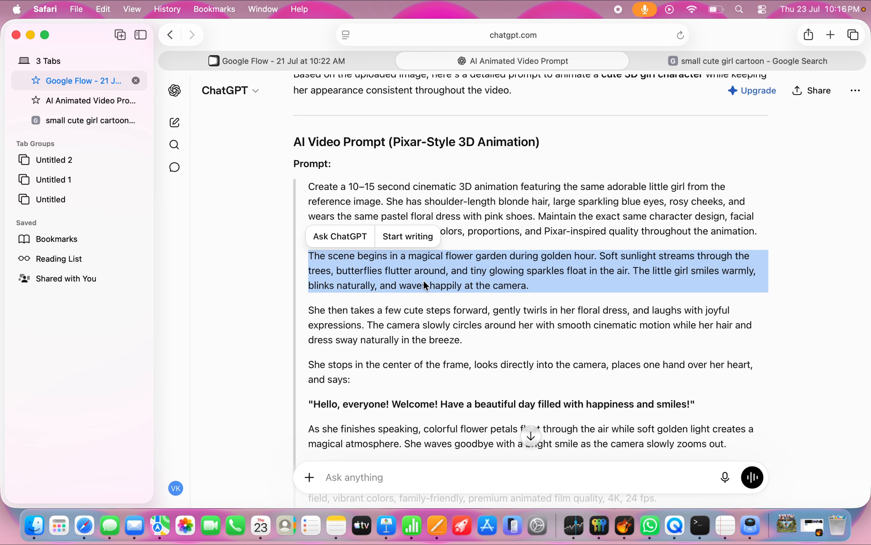
{"action": "left_click", "coordinate": [369, 62]}
{"action": "key", "text": "super+v"}
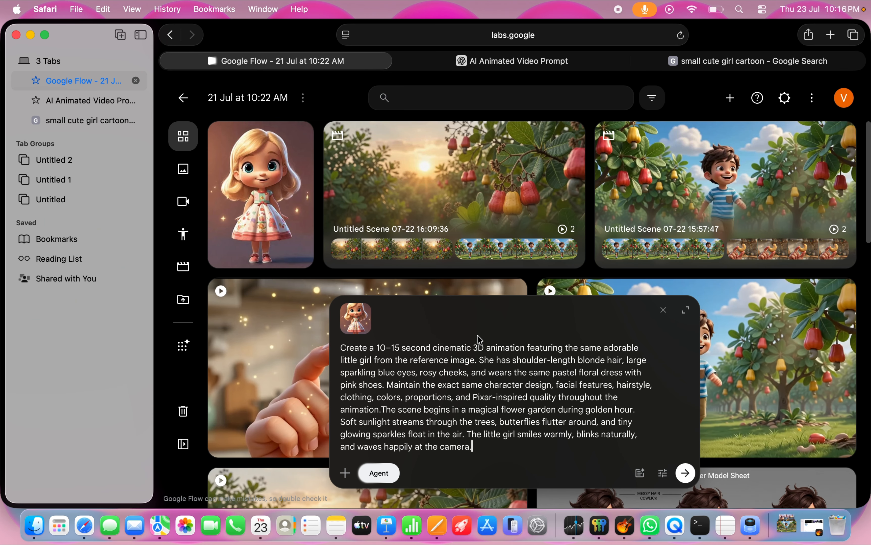
Step: Copy the paragraph beginning "She then takes a few cute steps forward" from ChatGPT and append it to the Google Flow prompt
{"action": "left_click", "coordinate": [505, 60]}
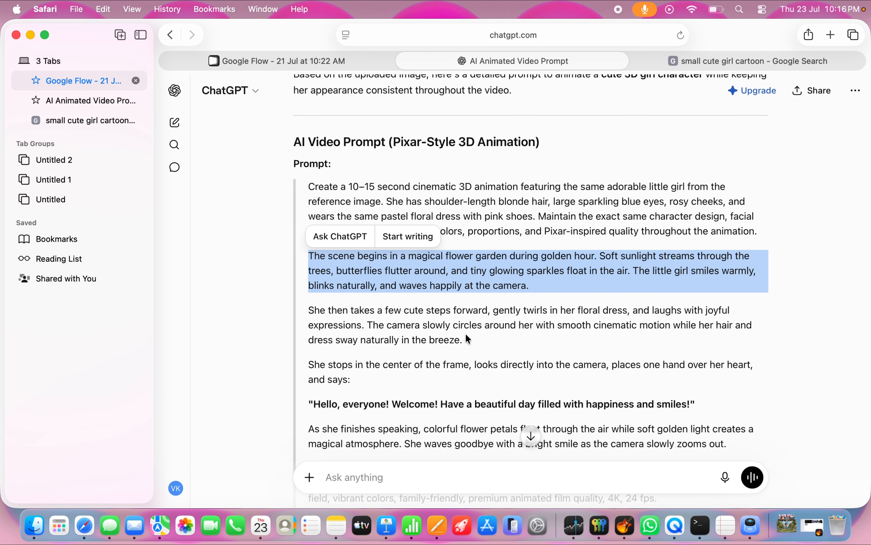
{"action": "scroll", "coordinate": [466, 336], "scroll_direction": "down", "scroll_amount": 2}
{"action": "triple_click", "coordinate": [420, 292]}
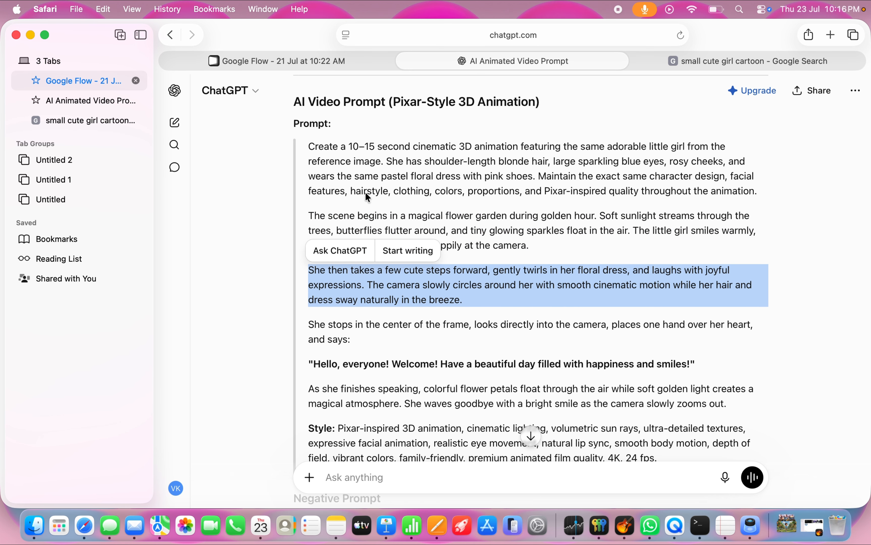
{"action": "left_click", "coordinate": [332, 59]}
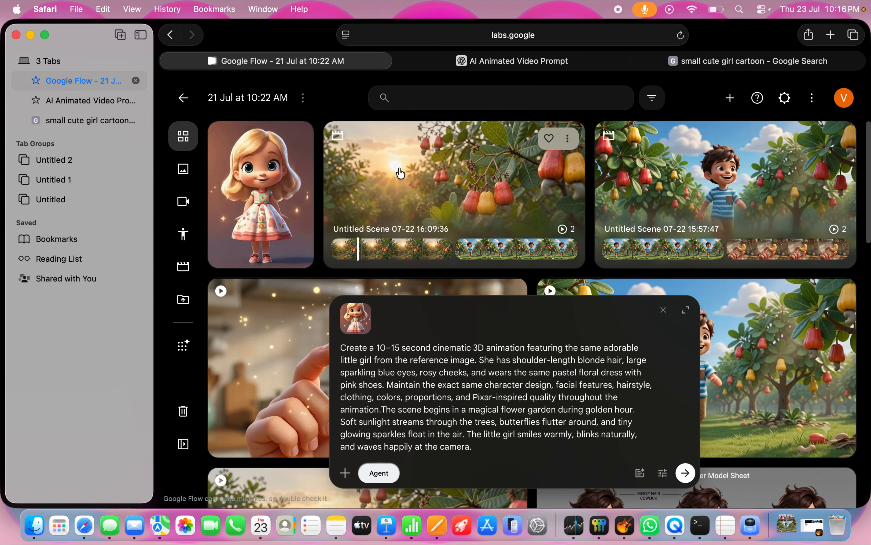
{"action": "key", "text": "super+v"}
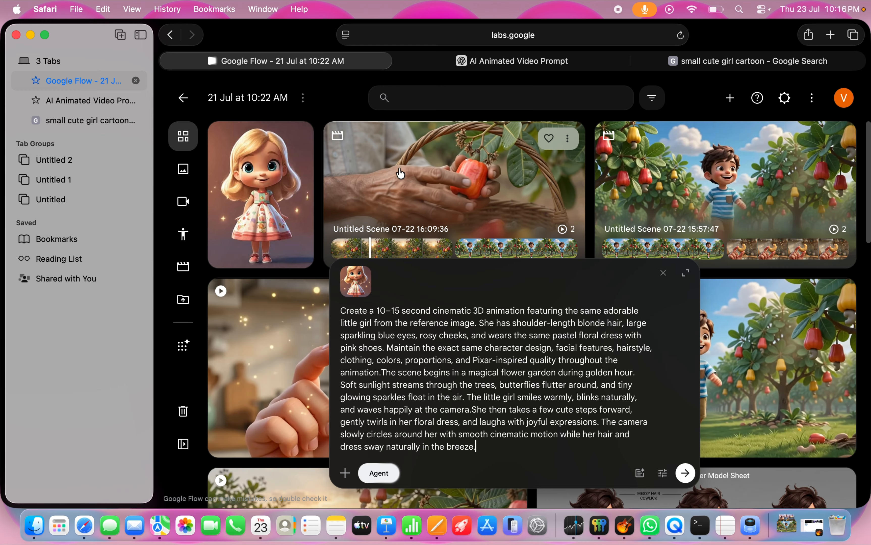
Step: Copy the paragraph beginning "She stops in the center of the frame" from ChatGPT and append it to the Google Flow prompt
{"action": "left_click", "coordinate": [519, 60]}
{"action": "scroll", "coordinate": [504, 178], "scroll_direction": "down", "scroll_amount": 2}
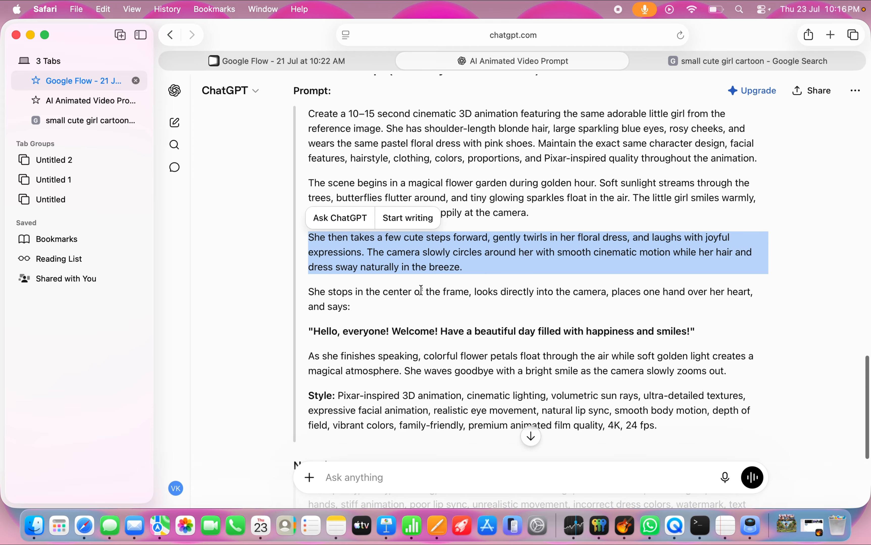
{"action": "left_click", "coordinate": [472, 291]}
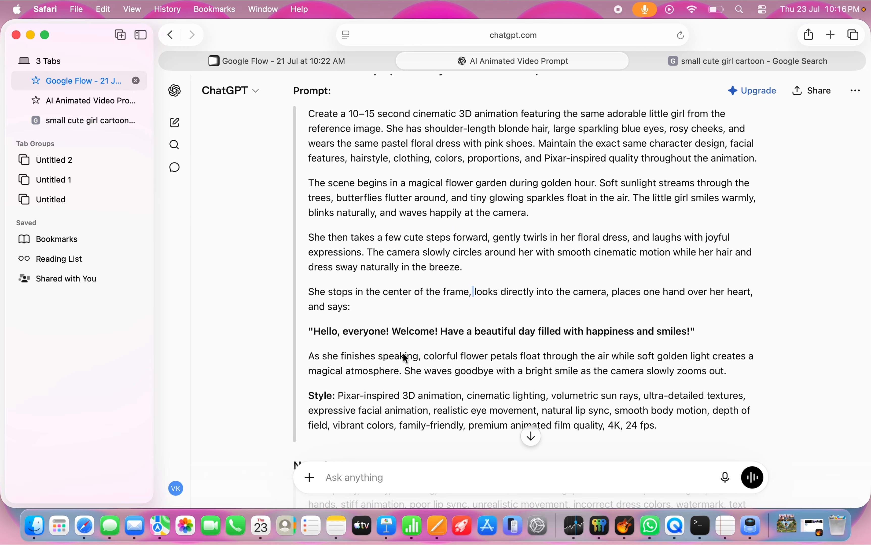
{"action": "triple_click", "coordinate": [338, 306]}
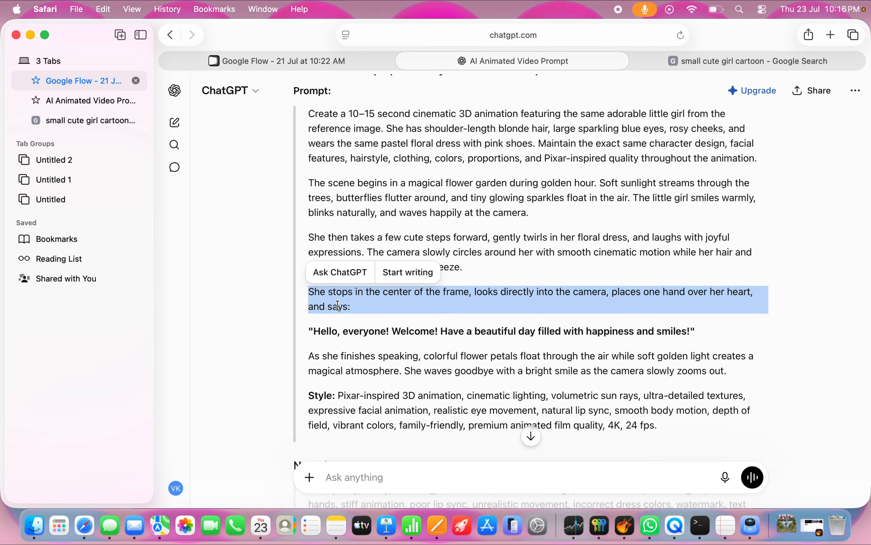
{"action": "scroll", "coordinate": [383, 331], "scroll_direction": "down", "scroll_amount": 2}
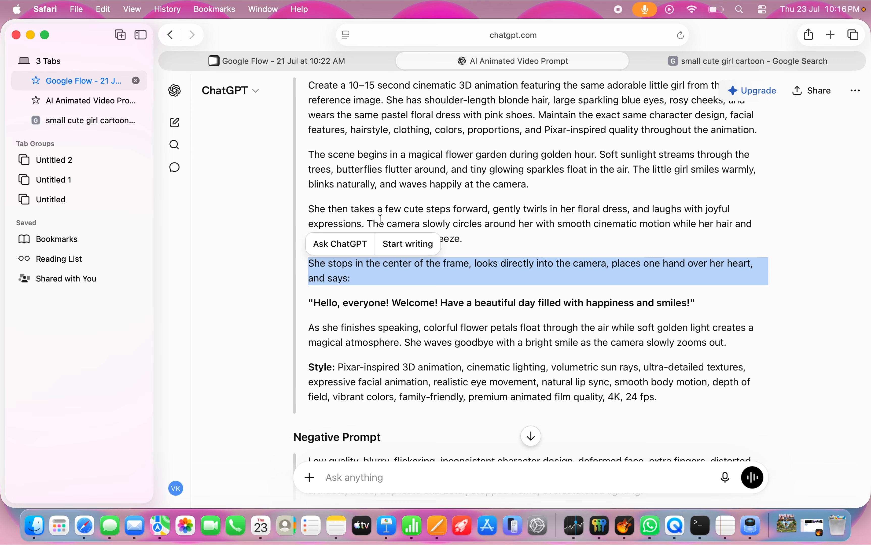
{"action": "left_click", "coordinate": [229, 63]}
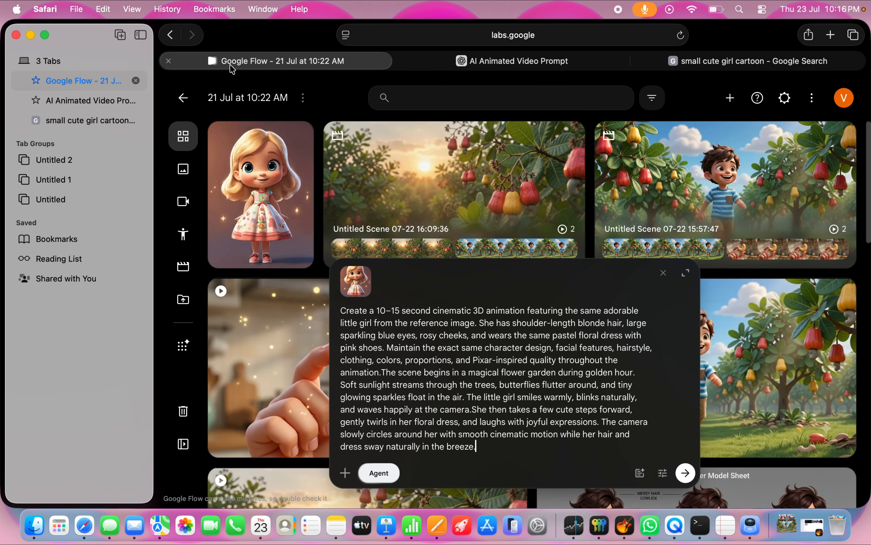
{"action": "key", "text": "super+v"}
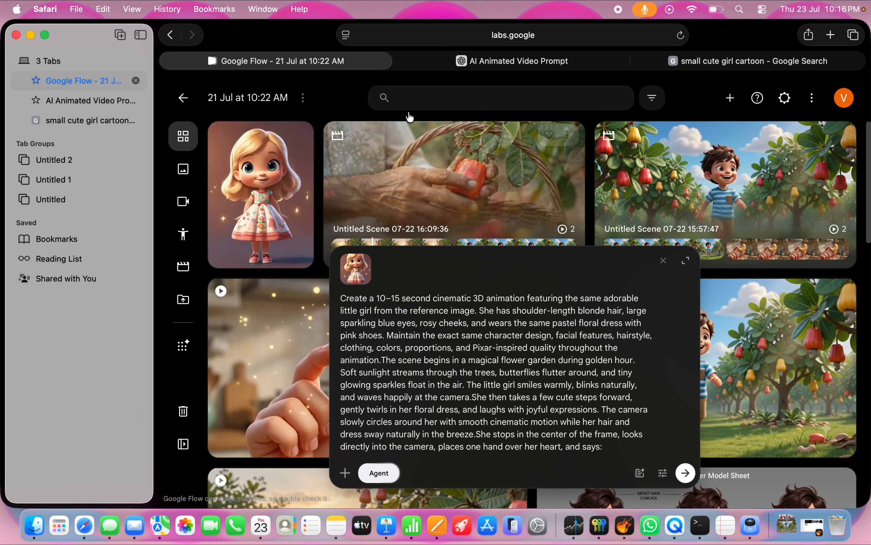
Step: Copy the paragraph beginning "As she finishes speaking, colorful flower petals" from ChatGPT and append it to the Google Flow prompt
{"action": "left_click", "coordinate": [455, 61]}
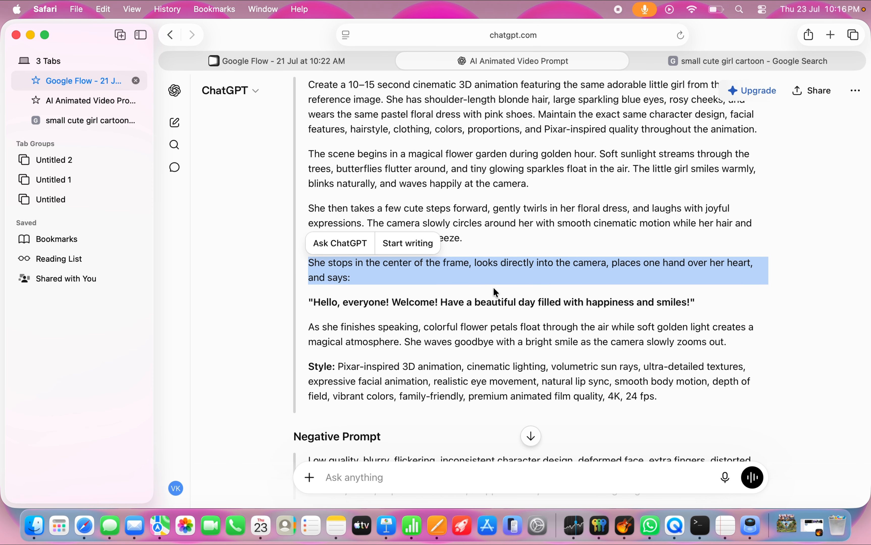
{"action": "scroll", "coordinate": [493, 287], "scroll_direction": "down", "scroll_amount": 2}
{"action": "triple_click", "coordinate": [447, 285]}
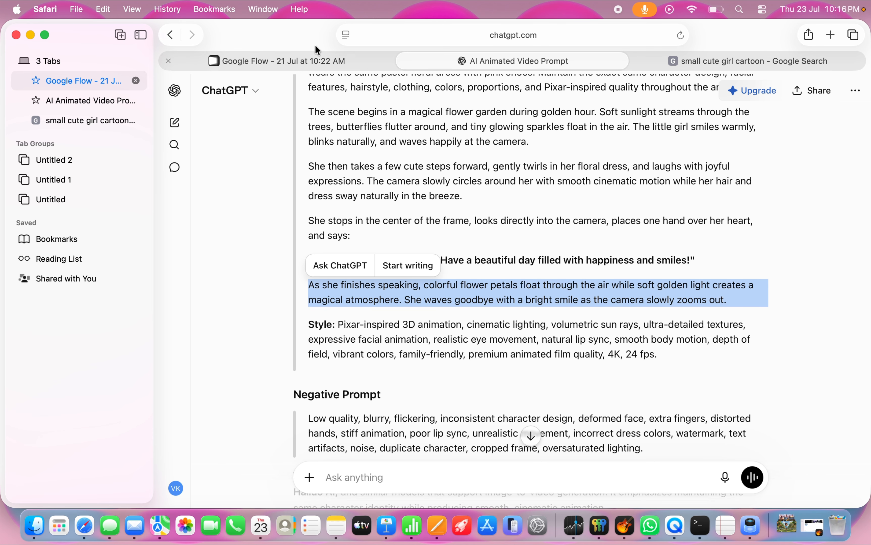
{"action": "left_click", "coordinate": [317, 60]}
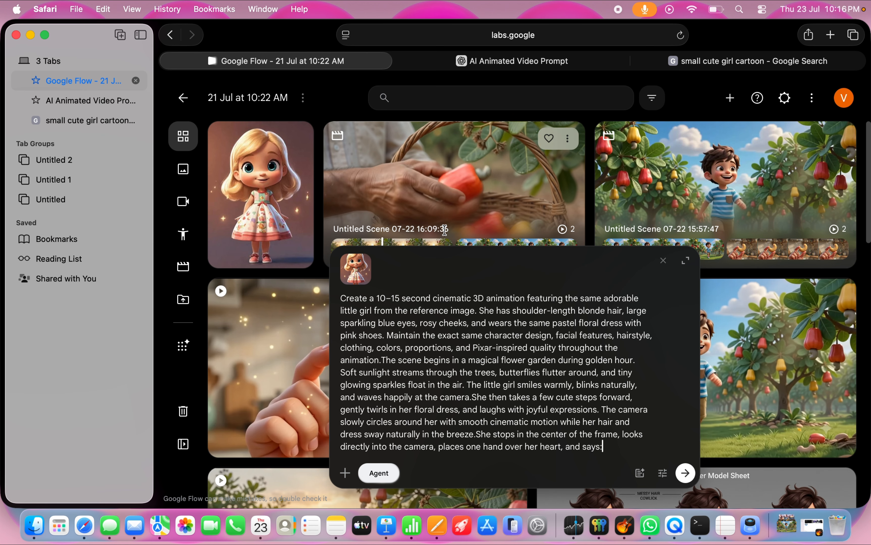
{"action": "key", "text": "super+v"}
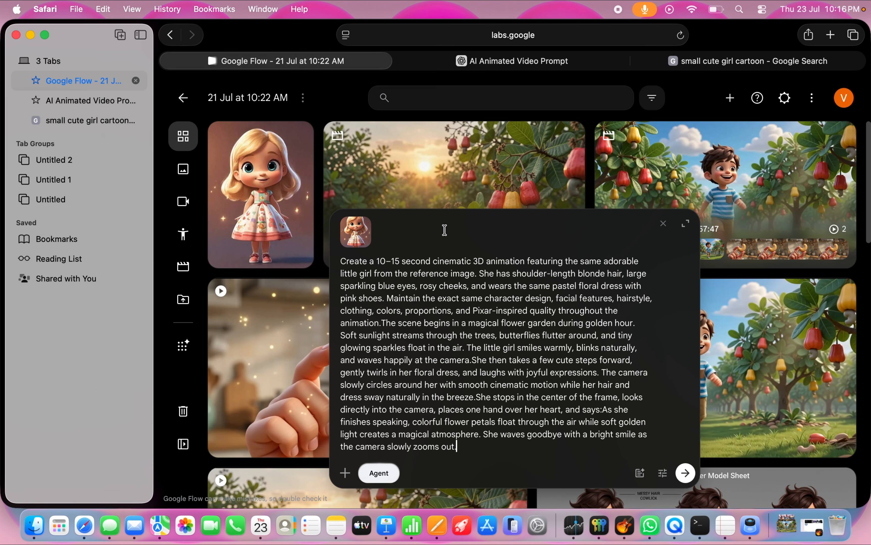
Step: Copy the "Style: Pixar-inspired 3D animation" paragraph from ChatGPT and append it to the end of the Google Flow prompt
{"action": "left_click", "coordinate": [519, 60]}
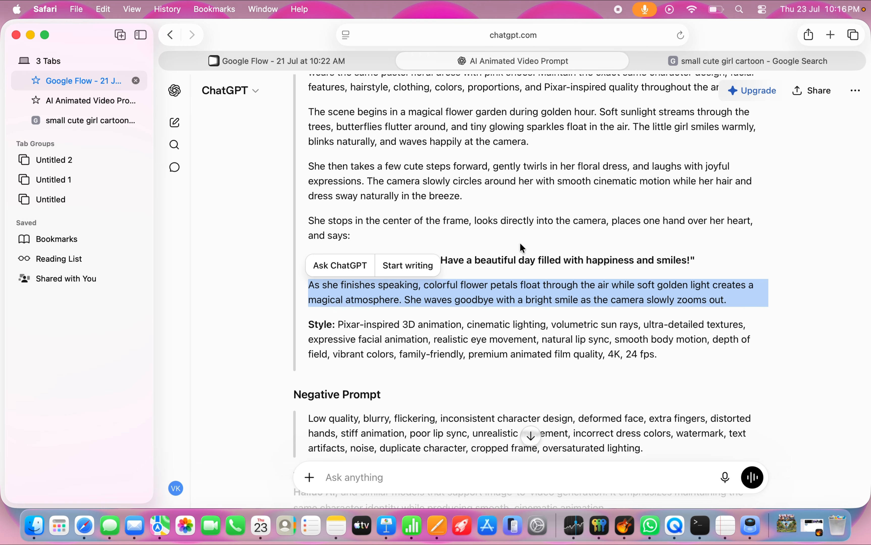
{"action": "scroll", "coordinate": [523, 248], "scroll_direction": "down", "scroll_amount": 2}
{"action": "triple_click", "coordinate": [453, 298]}
{"action": "key", "text": "super+c"}
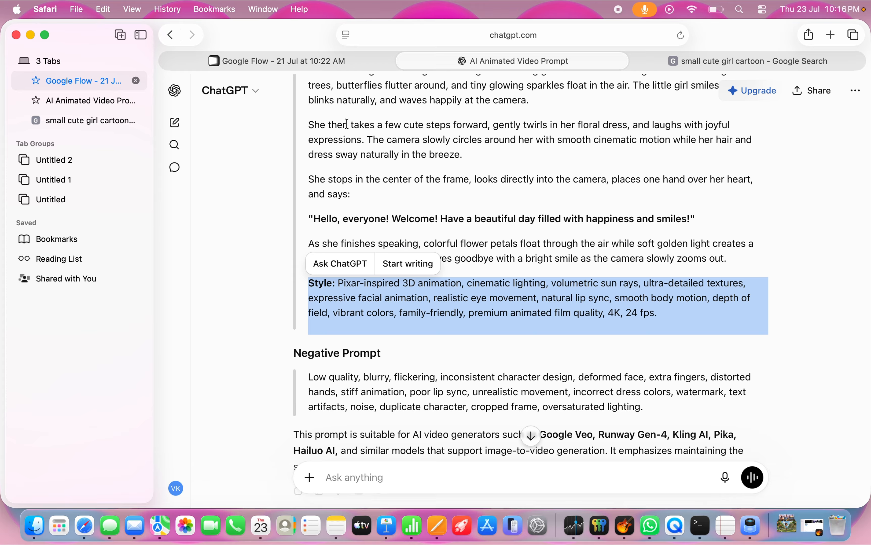
{"action": "left_click", "coordinate": [336, 63]}
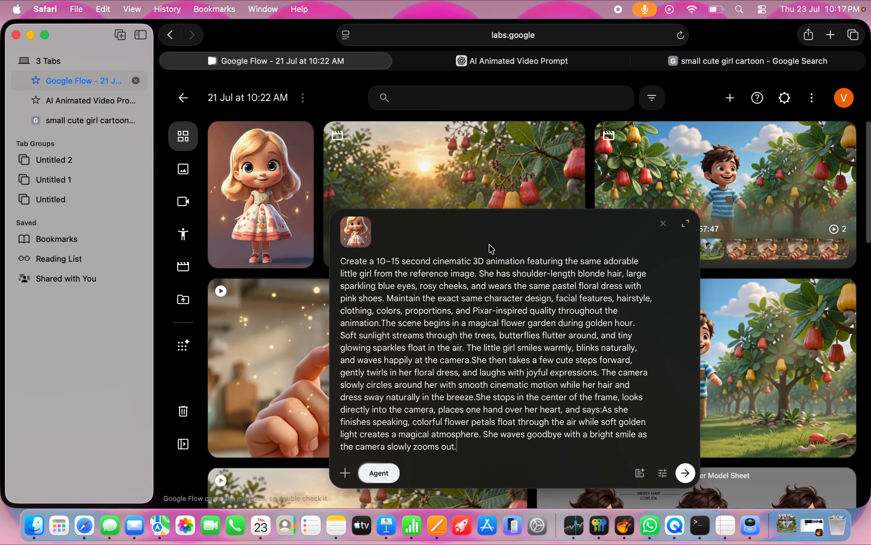
{"action": "key", "text": "super+v"}
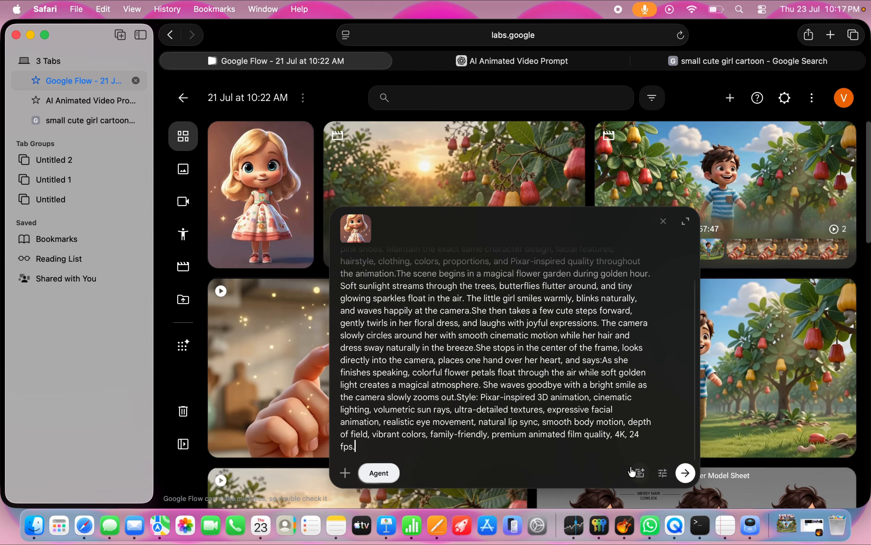
Step: Review the assembled animation prompt and submit it with the girl reference image to the Flow agent
{"action": "left_click", "coordinate": [639, 474]}
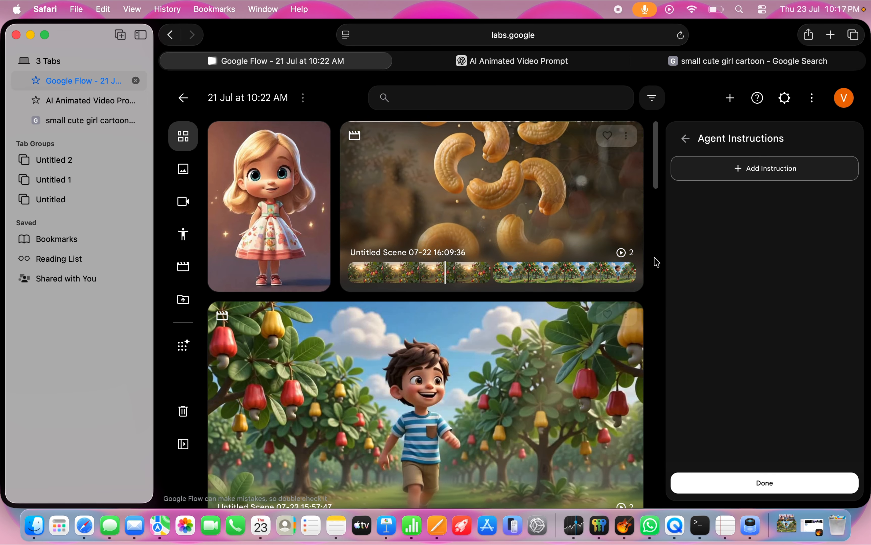
{"action": "left_click", "coordinate": [771, 494]}
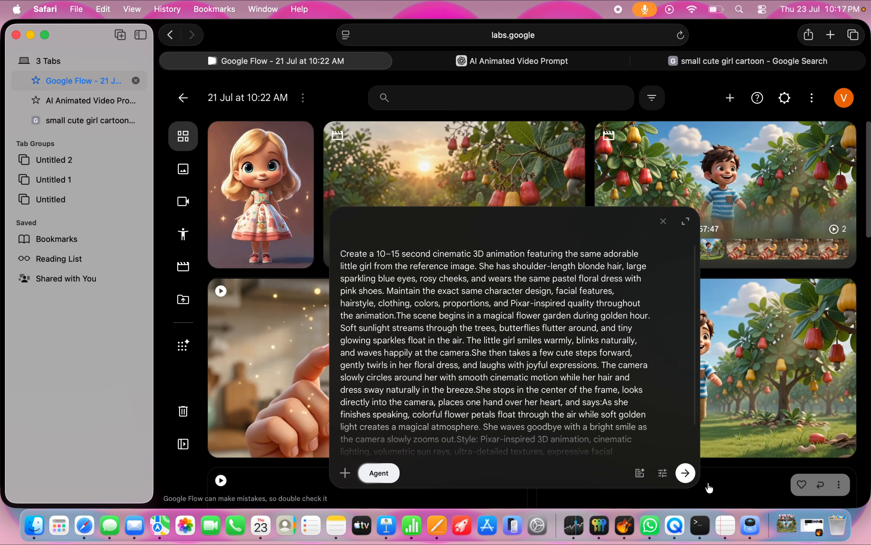
{"action": "scroll", "coordinate": [577, 382], "scroll_direction": "down", "scroll_amount": 3}
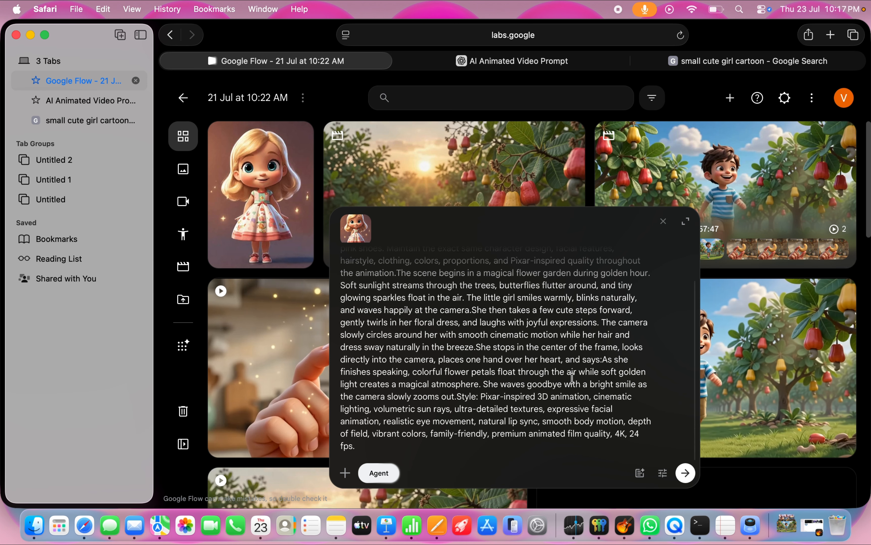
{"action": "scroll", "coordinate": [571, 378], "scroll_direction": "up", "scroll_amount": 3}
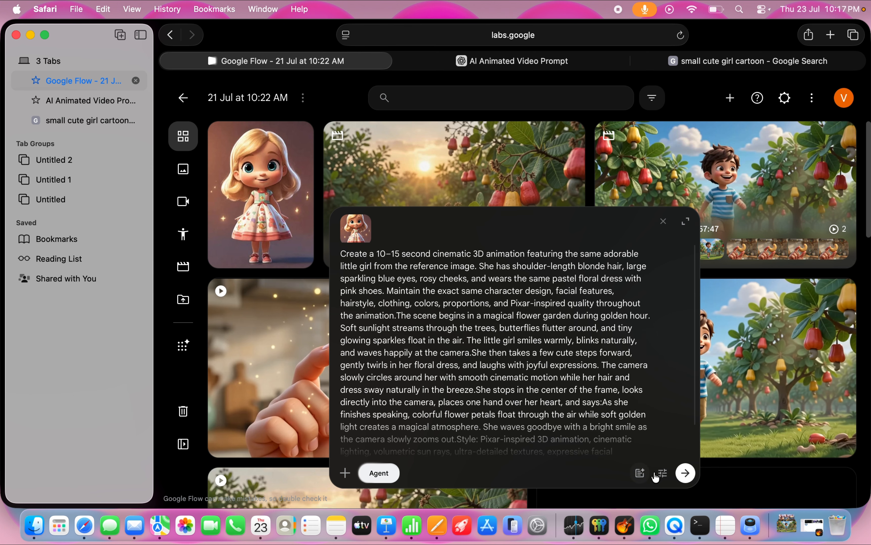
{"action": "left_click", "coordinate": [684, 474]}
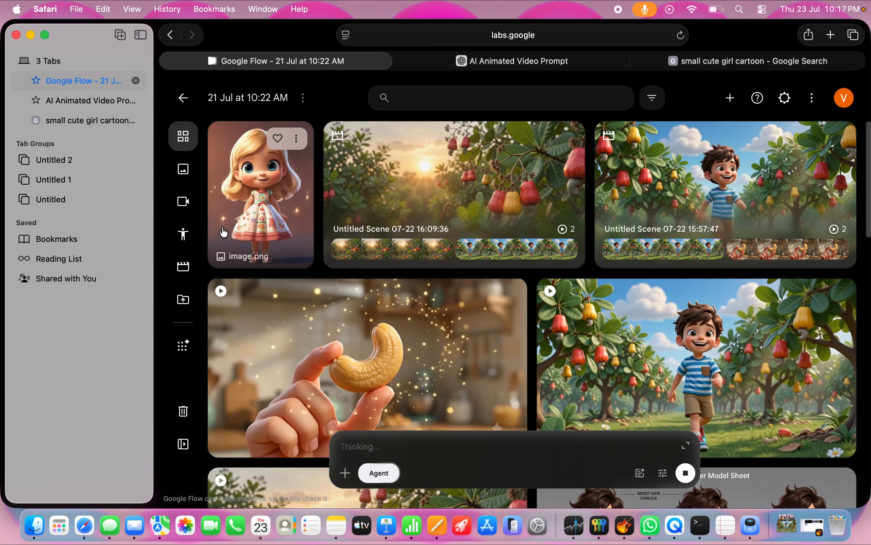
Step: Show only the project's videos and approve the agent's request to generate one video, for this time only
{"action": "left_click", "coordinate": [184, 202]}
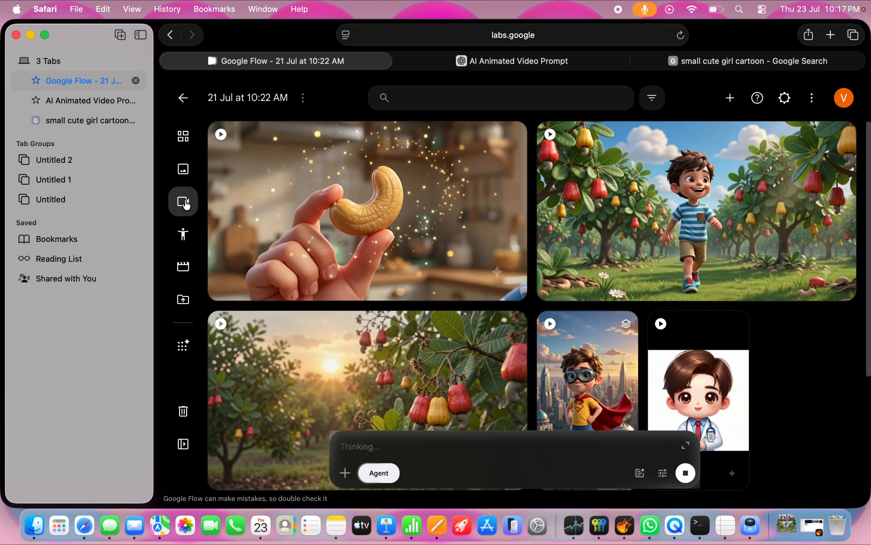
{"action": "left_click", "coordinate": [183, 138]}
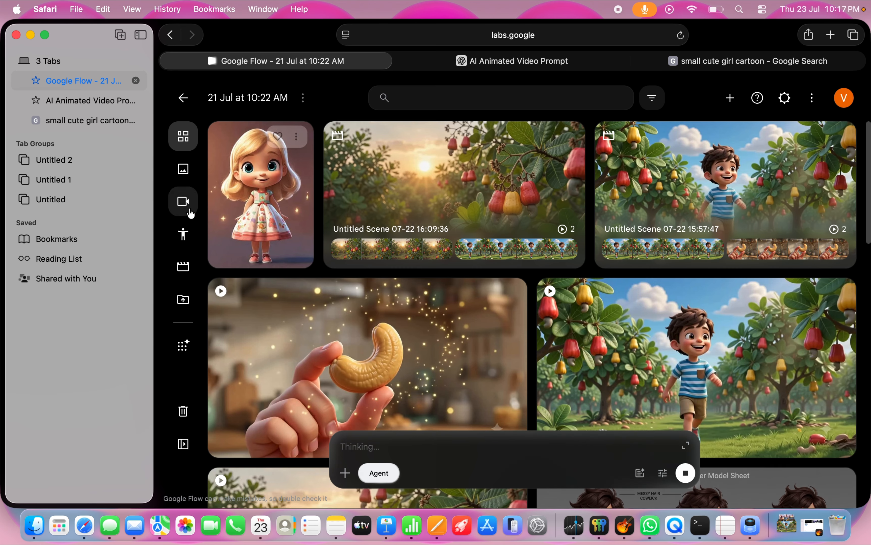
{"action": "left_click", "coordinate": [184, 204]}
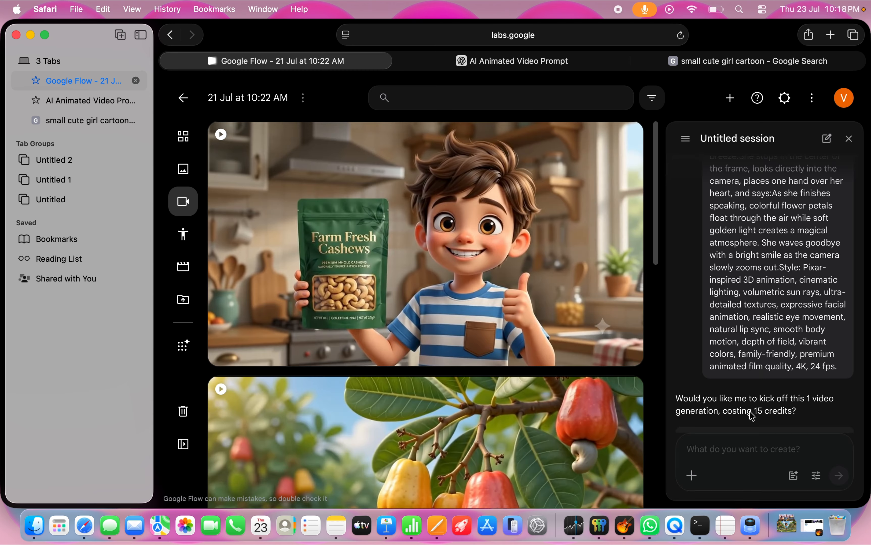
{"action": "scroll", "coordinate": [749, 310], "scroll_direction": "up", "scroll_amount": 10}
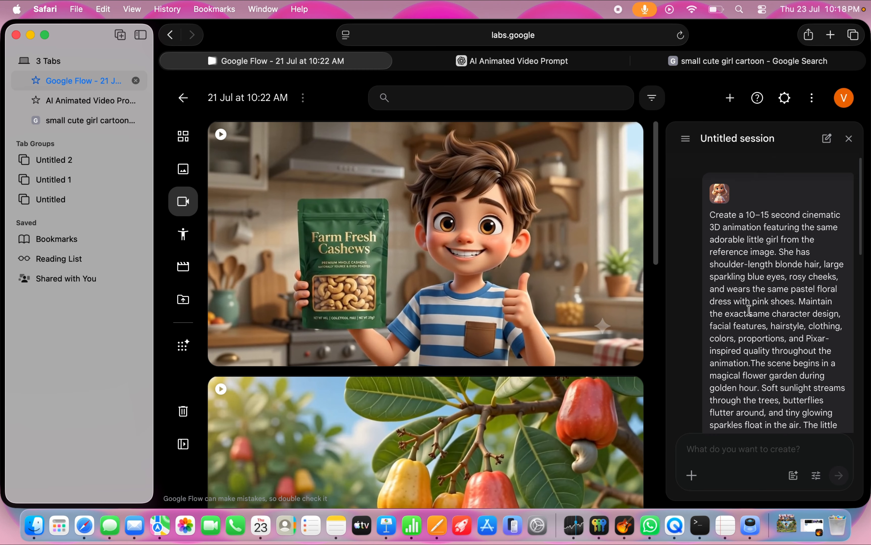
{"action": "scroll", "coordinate": [759, 271], "scroll_direction": "down", "scroll_amount": 12}
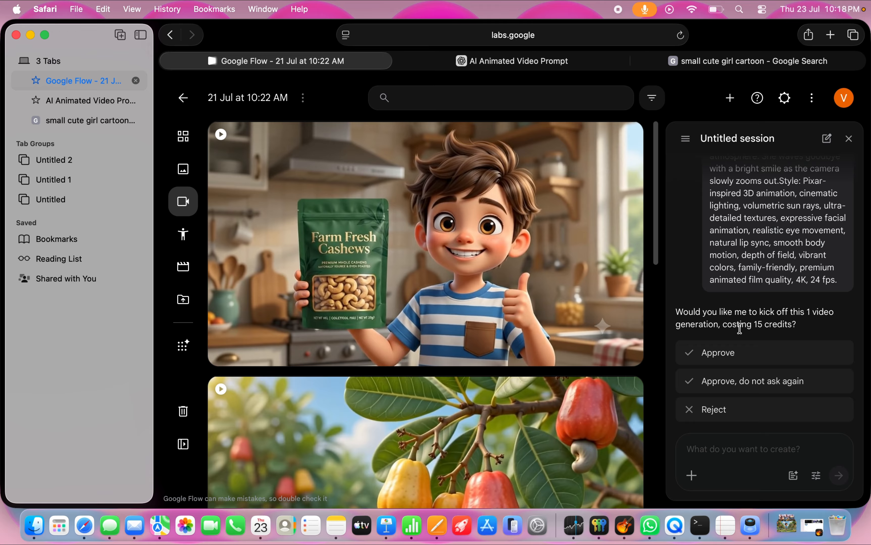
{"action": "left_click", "coordinate": [759, 356]}
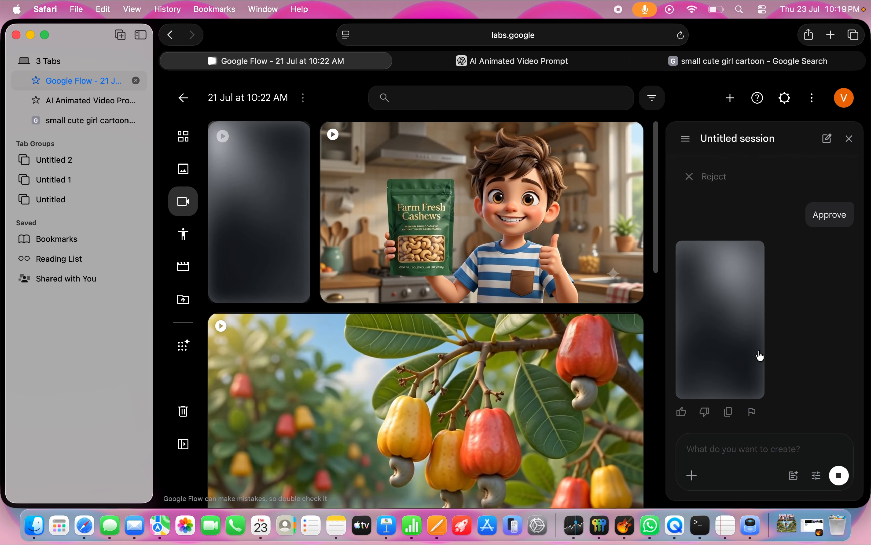
Step: Check the new video's generation progress while looking through the project's existing videos and the submitted prompt in the agent session
{"action": "scroll", "coordinate": [535, 397], "scroll_direction": "down", "scroll_amount": 1}
{"action": "scroll", "coordinate": [535, 392], "scroll_direction": "down", "scroll_amount": 10}
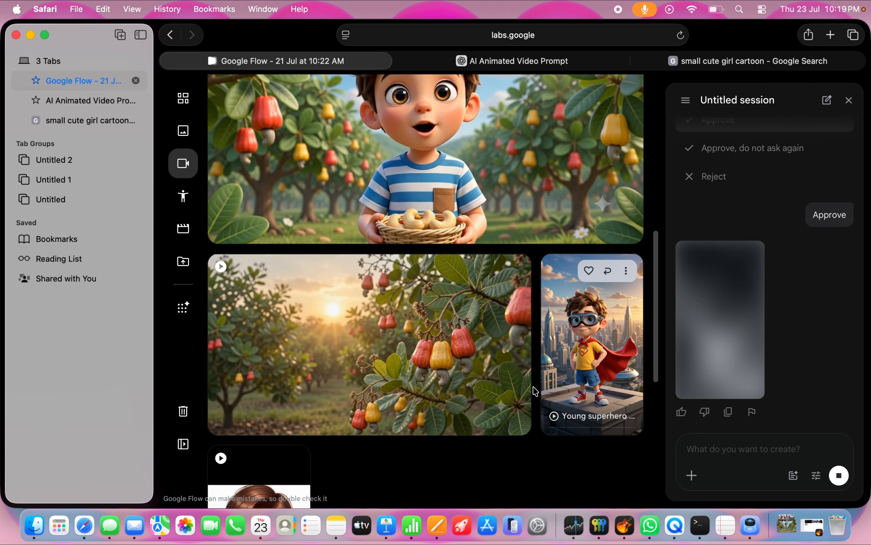
{"action": "scroll", "coordinate": [535, 391], "scroll_direction": "down", "scroll_amount": 8}
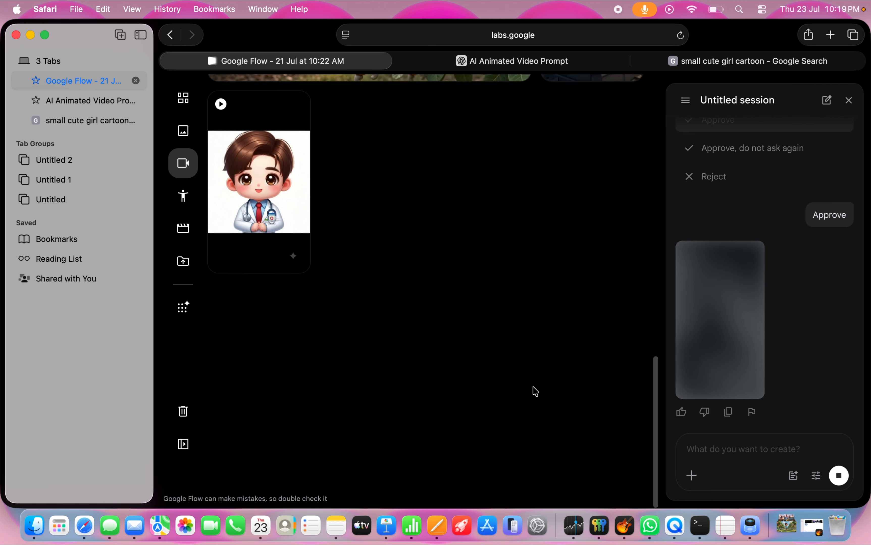
{"action": "scroll", "coordinate": [535, 391], "scroll_direction": "up", "scroll_amount": 10}
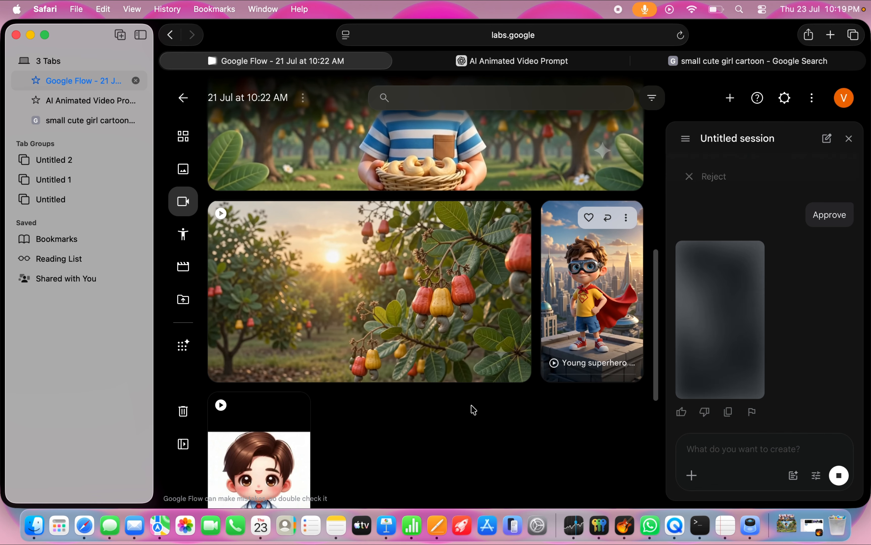
{"action": "scroll", "coordinate": [478, 393], "scroll_direction": "up", "scroll_amount": 5}
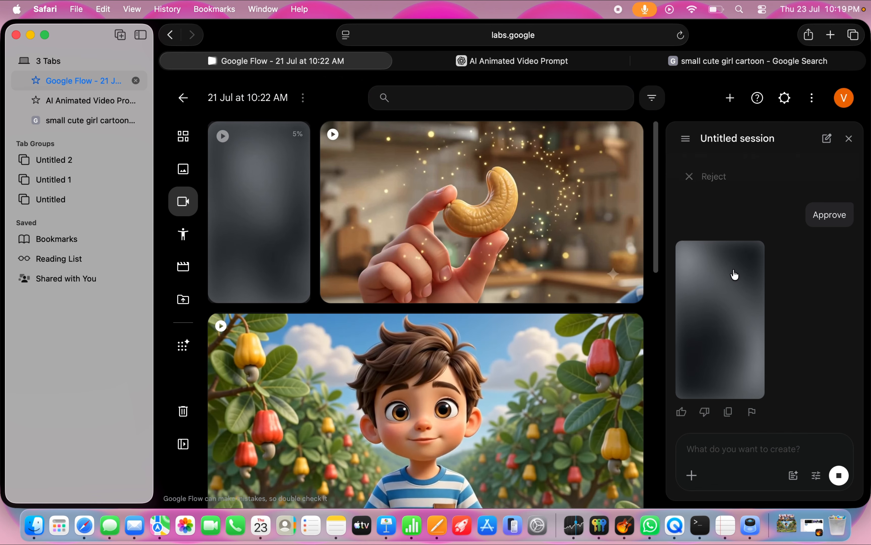
{"action": "scroll", "coordinate": [726, 295], "scroll_direction": "up", "scroll_amount": 10}
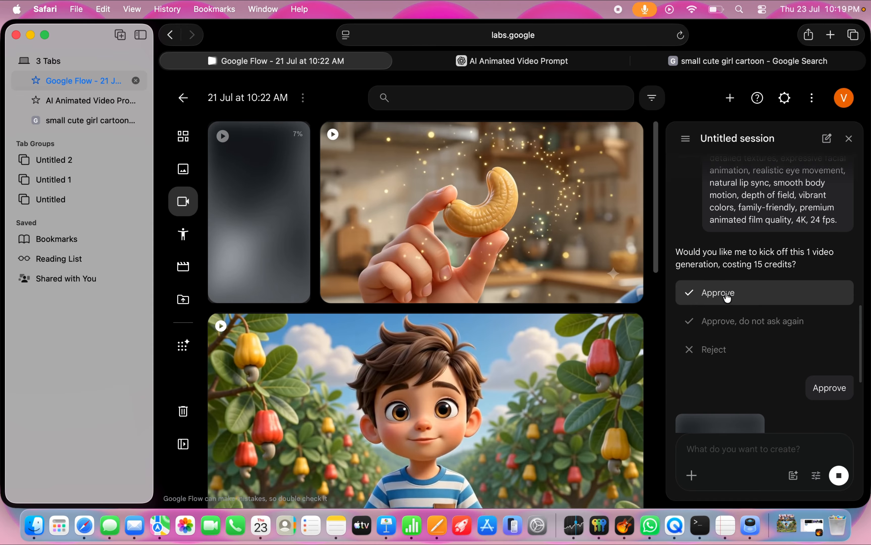
{"action": "scroll", "coordinate": [725, 292], "scroll_direction": "up", "scroll_amount": 5}
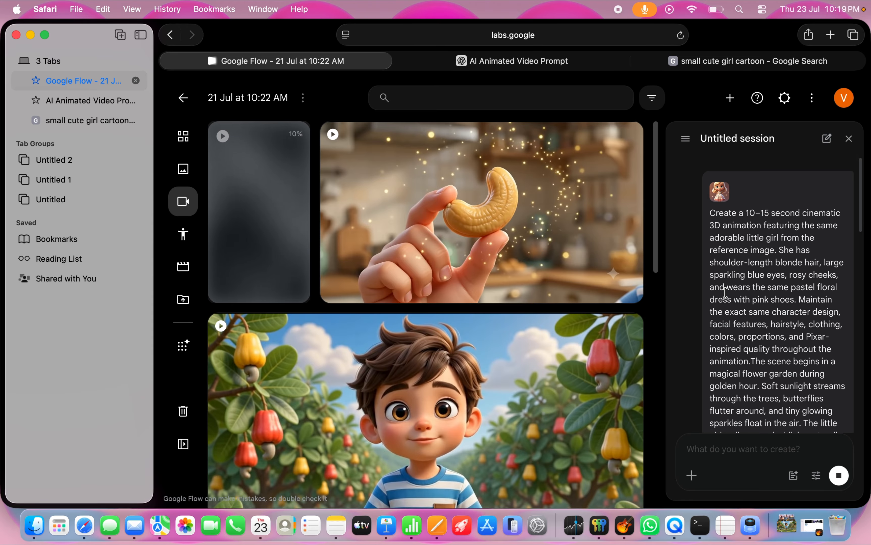
{"action": "scroll", "coordinate": [725, 292], "scroll_direction": "down", "scroll_amount": 15}
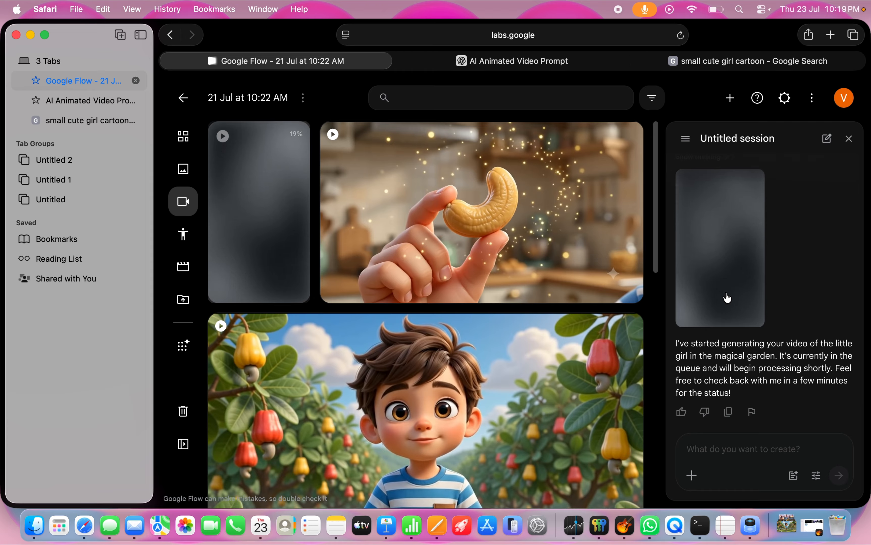
{"action": "scroll", "coordinate": [761, 328], "scroll_direction": "up", "scroll_amount": 8}
{"action": "scroll", "coordinate": [761, 328], "scroll_direction": "down", "scroll_amount": 8}
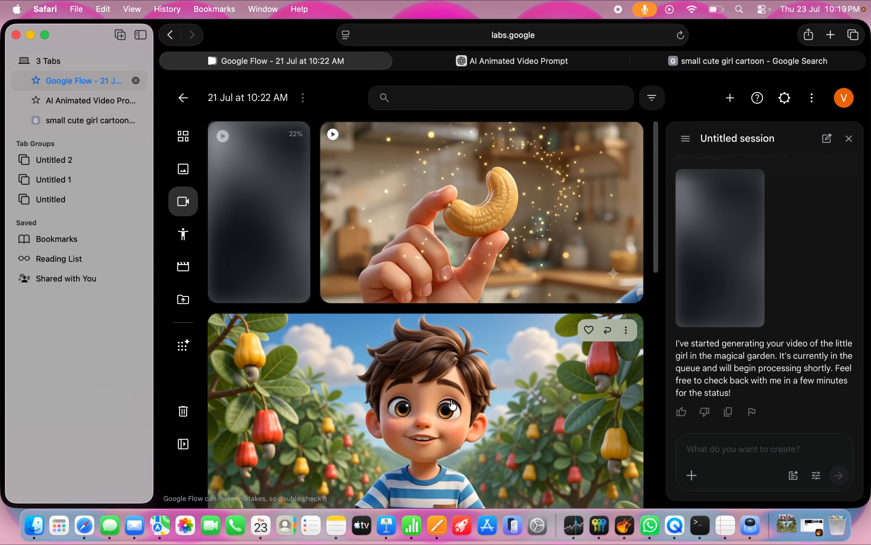
{"action": "scroll", "coordinate": [451, 405], "scroll_direction": "down", "scroll_amount": 10}
{"action": "scroll", "coordinate": [451, 405], "scroll_direction": "up", "scroll_amount": 10}
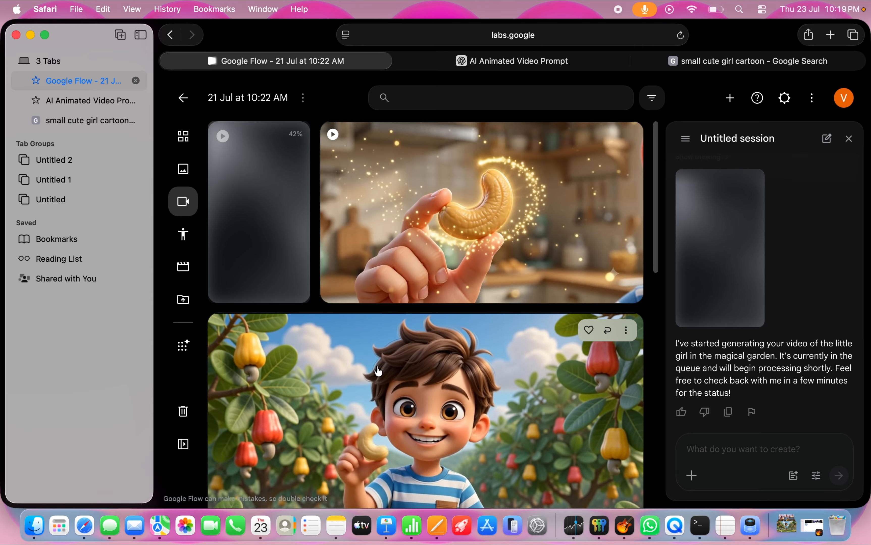
{"action": "scroll", "coordinate": [378, 371], "scroll_direction": "down", "scroll_amount": 5}
{"action": "scroll", "coordinate": [378, 372], "scroll_direction": "up", "scroll_amount": 5}
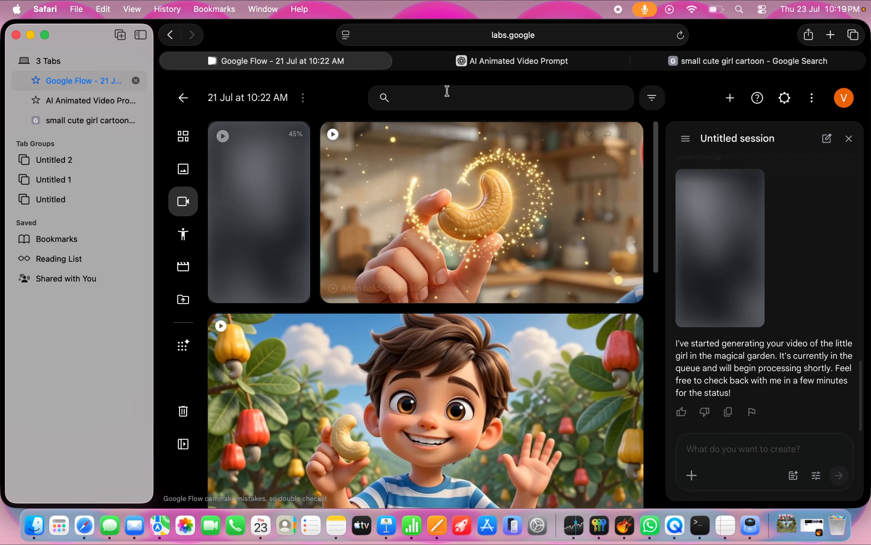
Step: Switch to the ChatGPT conversation and send the message "I want to add something unique to the prompt"
{"action": "left_click", "coordinate": [487, 62]}
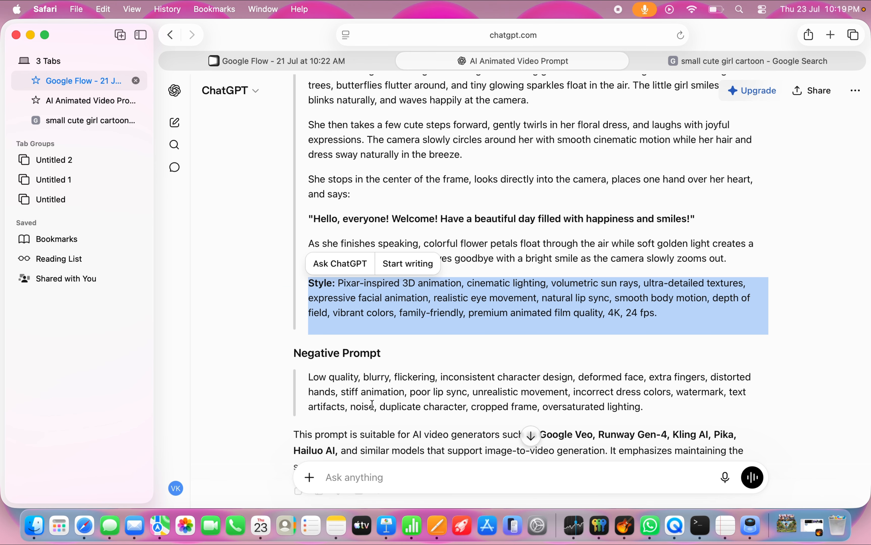
{"action": "scroll", "coordinate": [372, 405], "scroll_direction": "down", "scroll_amount": 3}
{"action": "left_click", "coordinate": [353, 468]}
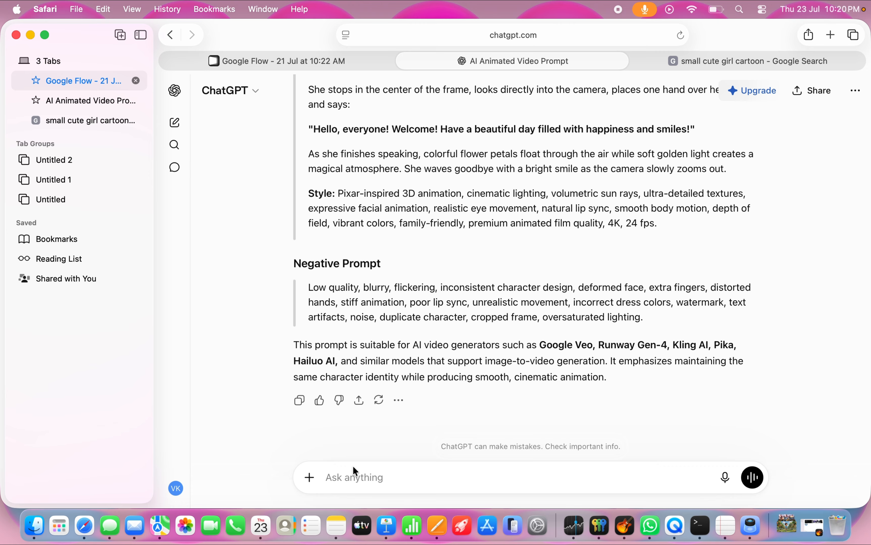
{"action": "type", "text": "ing u"}
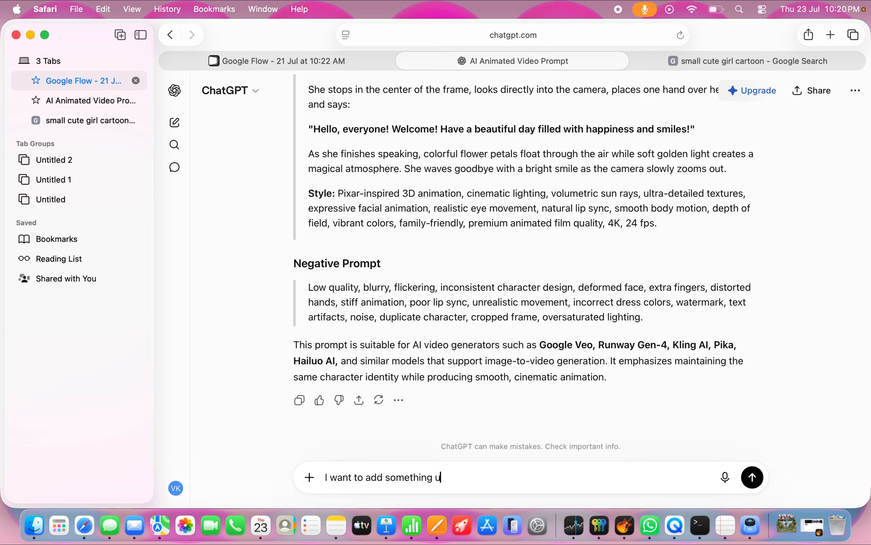
{"action": "type", "text": "ique to the prompt"}
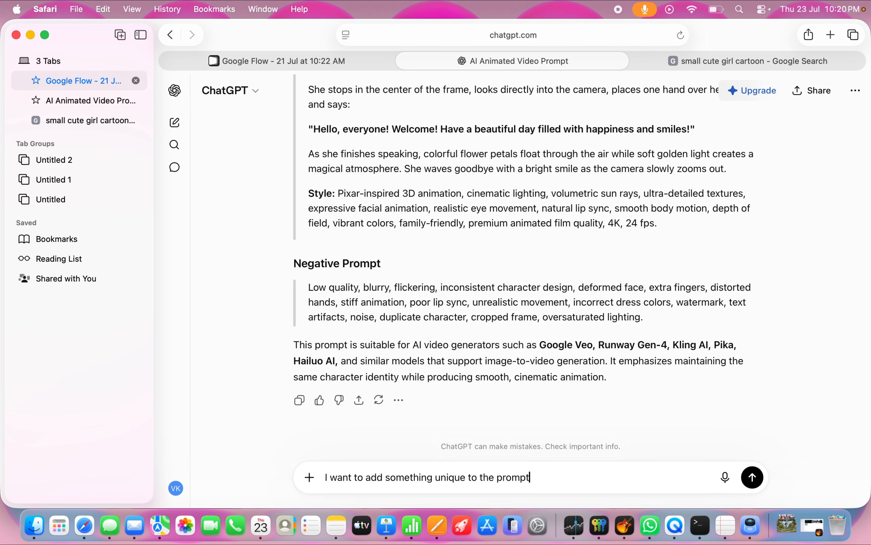
{"action": "key", "text": "Return"}
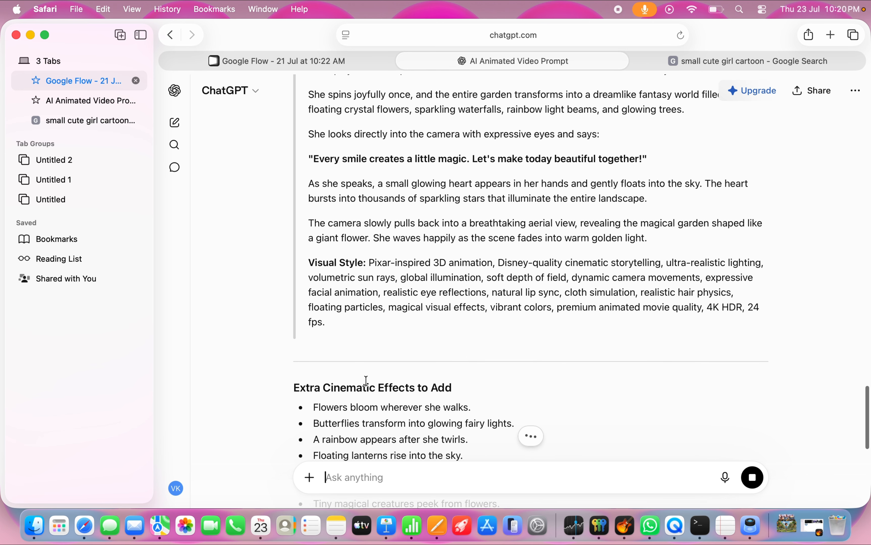
Step: Read through ChatGPT's Premium AI Animation Prompt and its list of extra cinematic effects
{"action": "scroll", "coordinate": [436, 337], "scroll_direction": "down", "scroll_amount": 5}
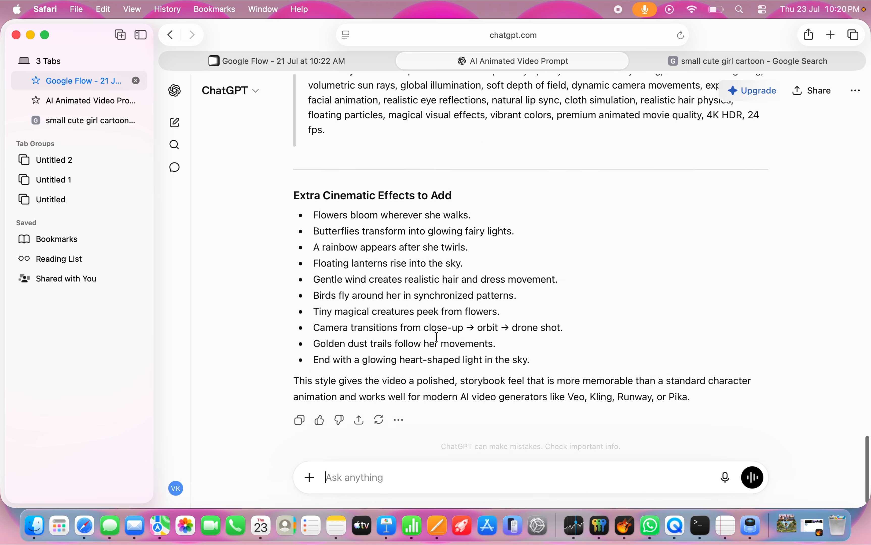
{"action": "scroll", "coordinate": [436, 338], "scroll_direction": "up", "scroll_amount": 10}
{"action": "scroll", "coordinate": [436, 337], "scroll_direction": "up", "scroll_amount": 1}
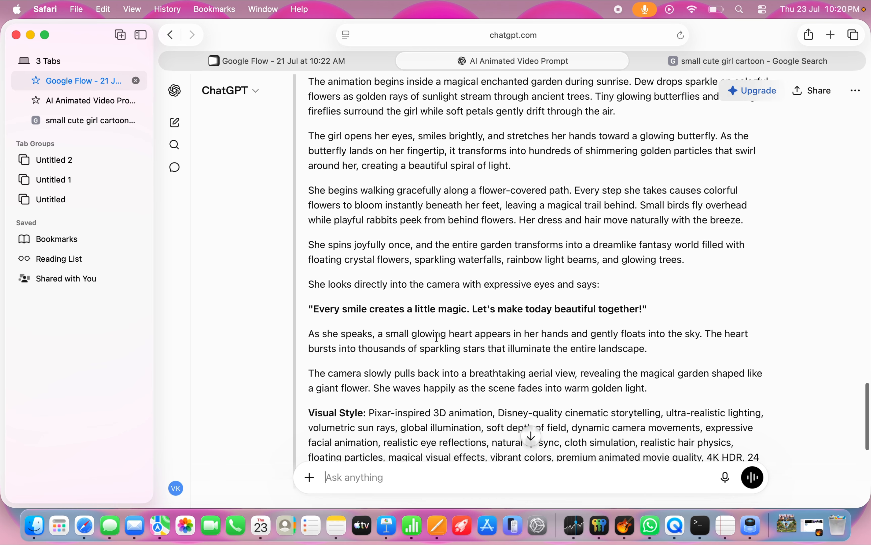
{"action": "scroll", "coordinate": [437, 337], "scroll_direction": "down", "scroll_amount": 1}
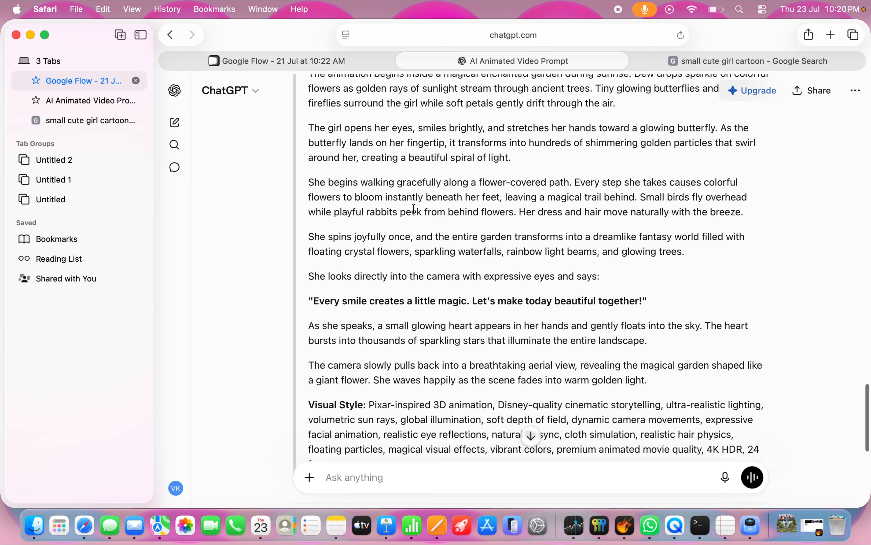
{"action": "scroll", "coordinate": [414, 209], "scroll_direction": "up", "scroll_amount": 5}
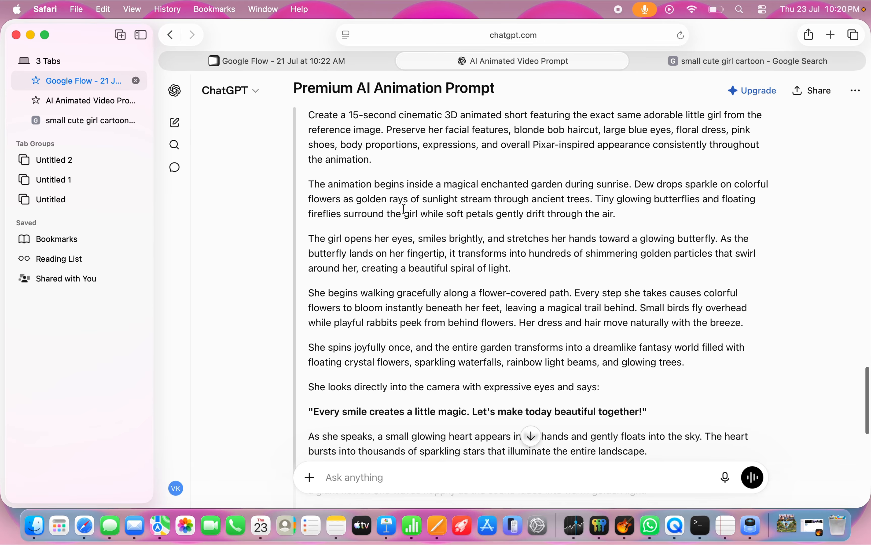
{"action": "double_click", "coordinate": [317, 116]}
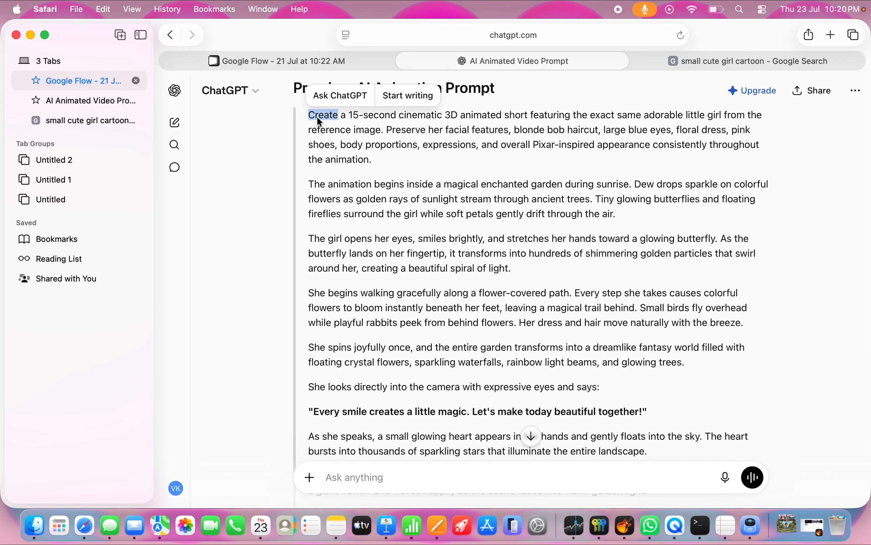
{"action": "scroll", "coordinate": [317, 121], "scroll_direction": "up", "scroll_amount": 3}
{"action": "scroll", "coordinate": [317, 120], "scroll_direction": "down", "scroll_amount": 3}
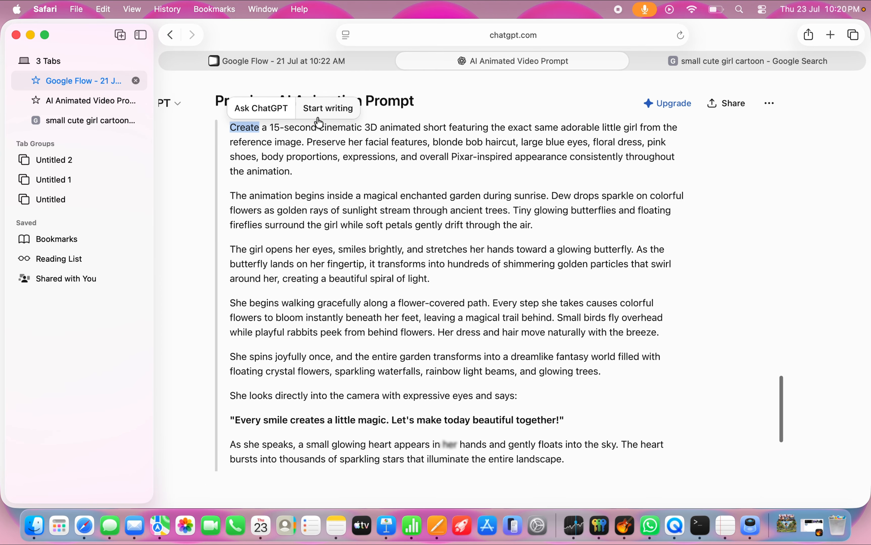
{"action": "triple_click", "coordinate": [348, 130]}
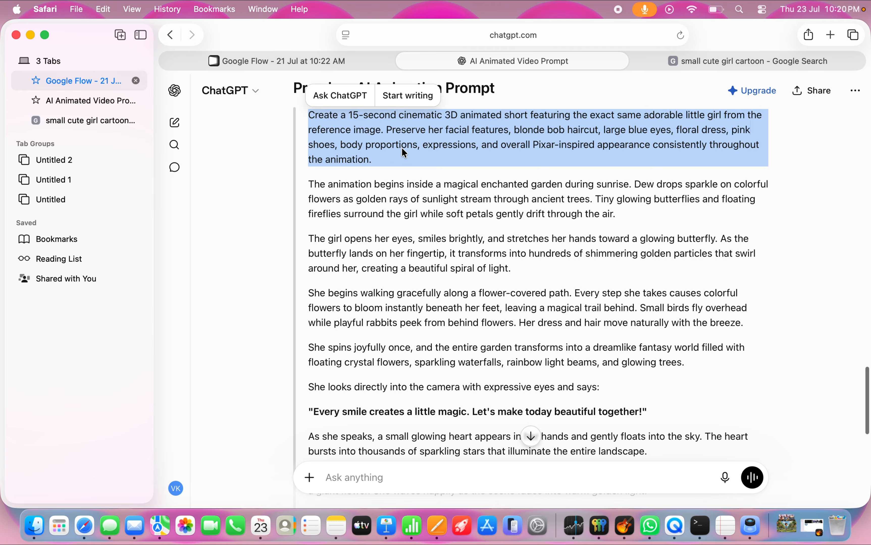
{"action": "left_click", "coordinate": [481, 248]}
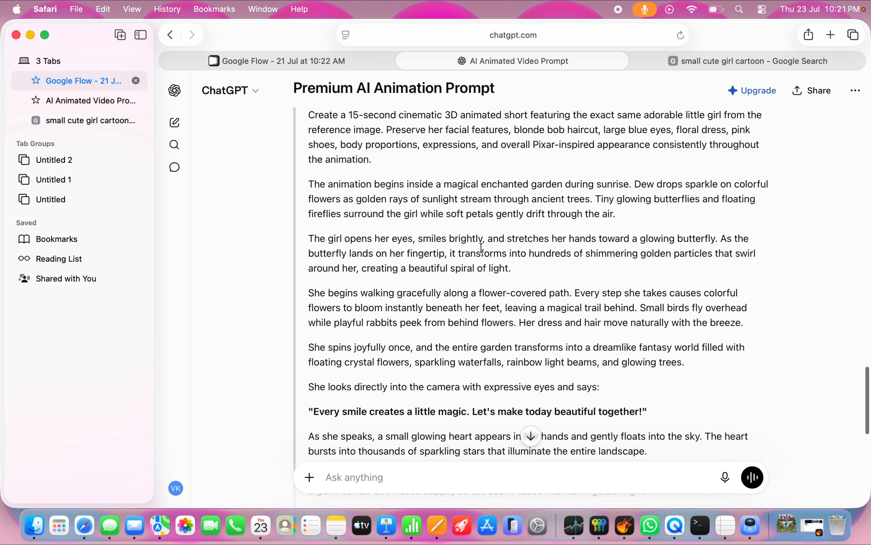
{"action": "scroll", "coordinate": [483, 253], "scroll_direction": "down", "scroll_amount": 10}
{"action": "scroll", "coordinate": [482, 252], "scroll_direction": "up", "scroll_amount": 8}
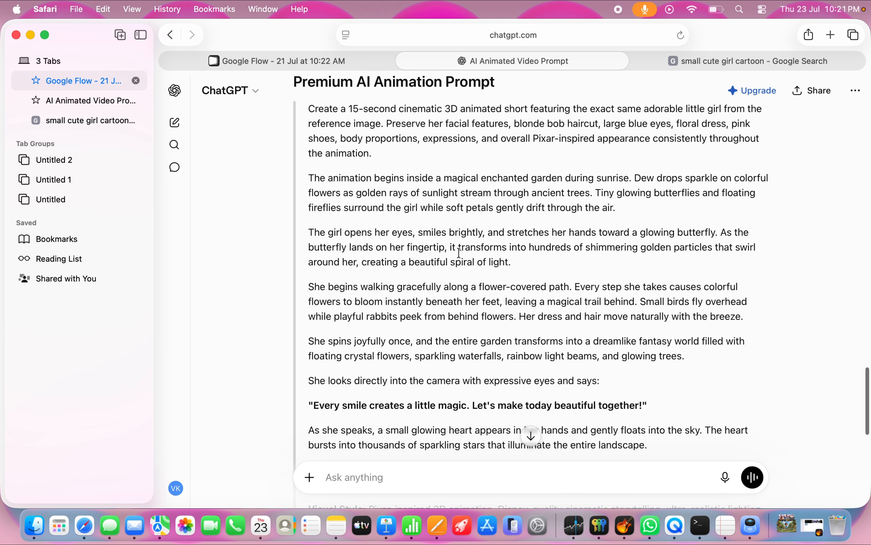
{"action": "triple_click", "coordinate": [481, 207]}
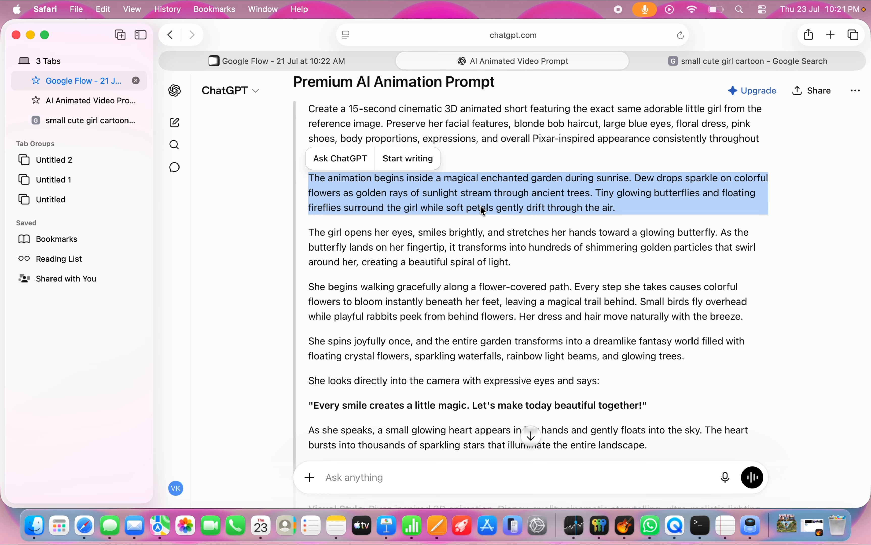
{"action": "left_click", "coordinate": [429, 246]}
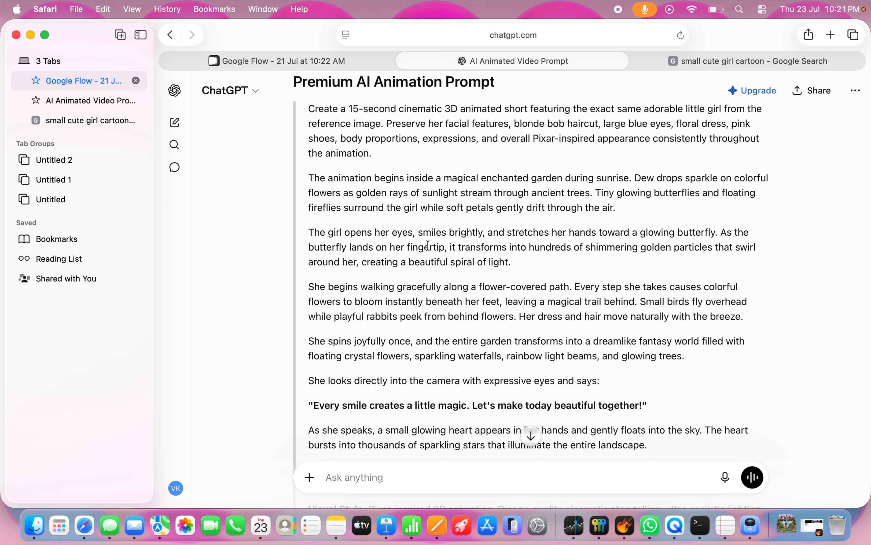
Step: Switch to the Google Flow project and watch the newly generated video of the girl waving in the flower garden in full screen
{"action": "left_click", "coordinate": [325, 63]}
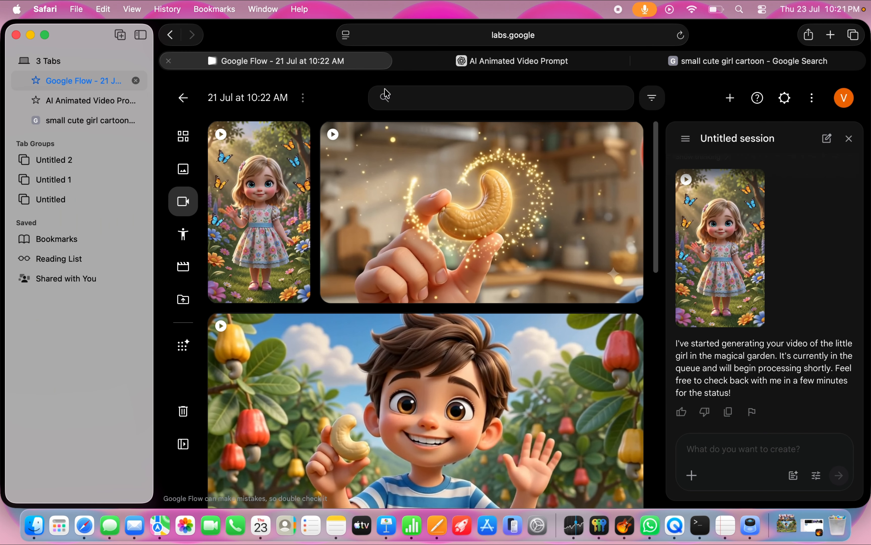
{"action": "left_click", "coordinate": [284, 224]}
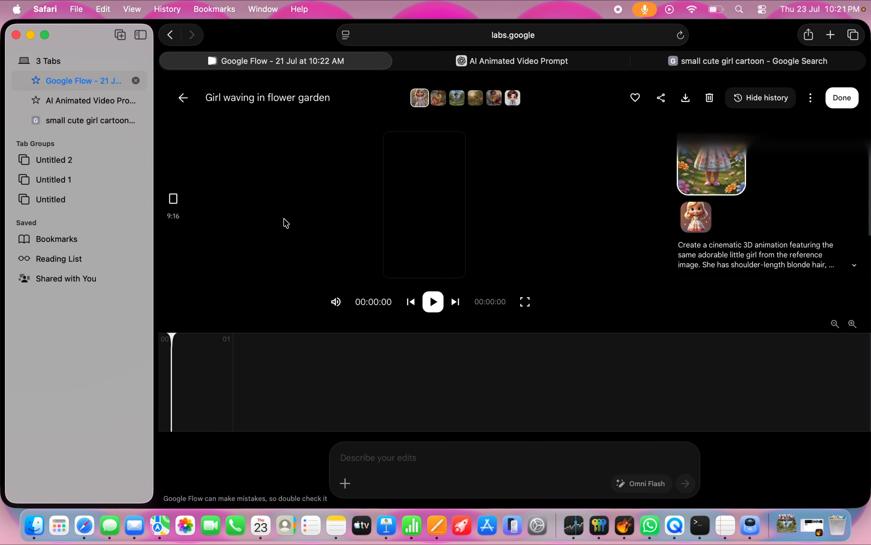
{"action": "left_click", "coordinate": [526, 302]}
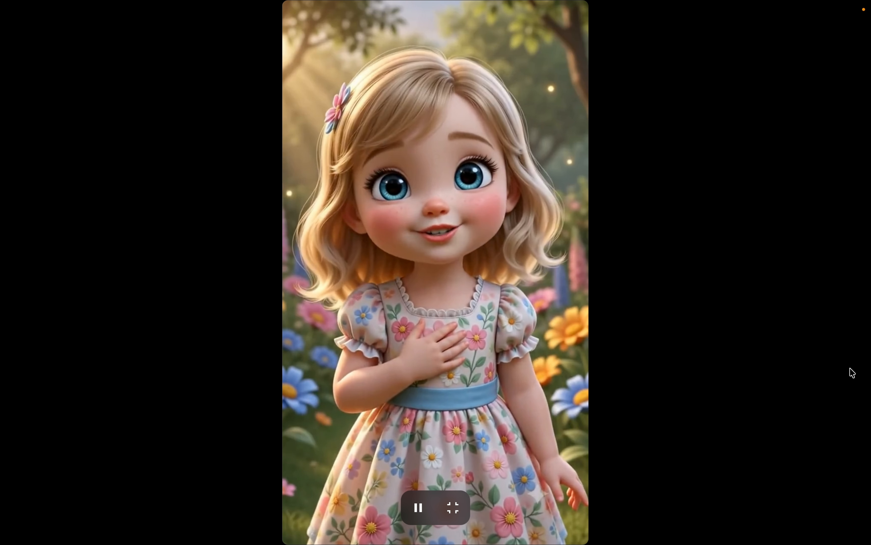
{"action": "key", "text": "space"}
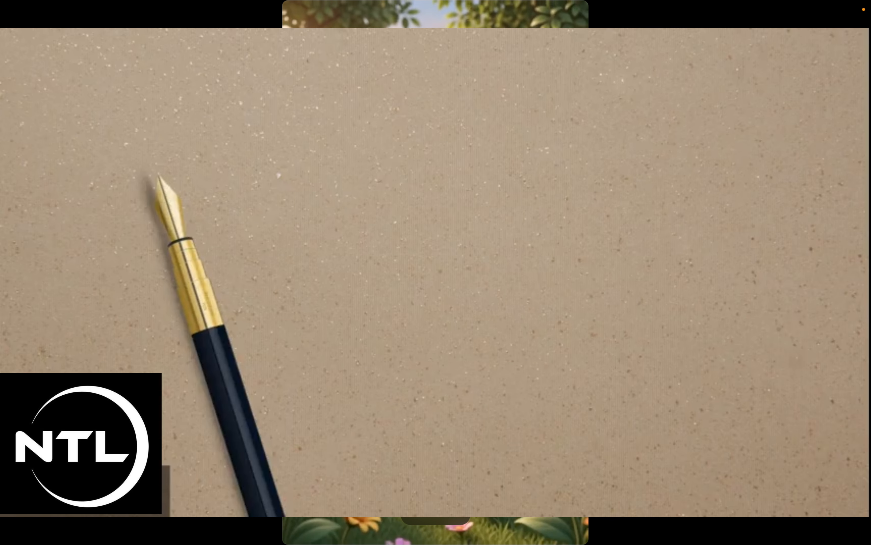
{"action": "key", "text": "ctrl+Left"}
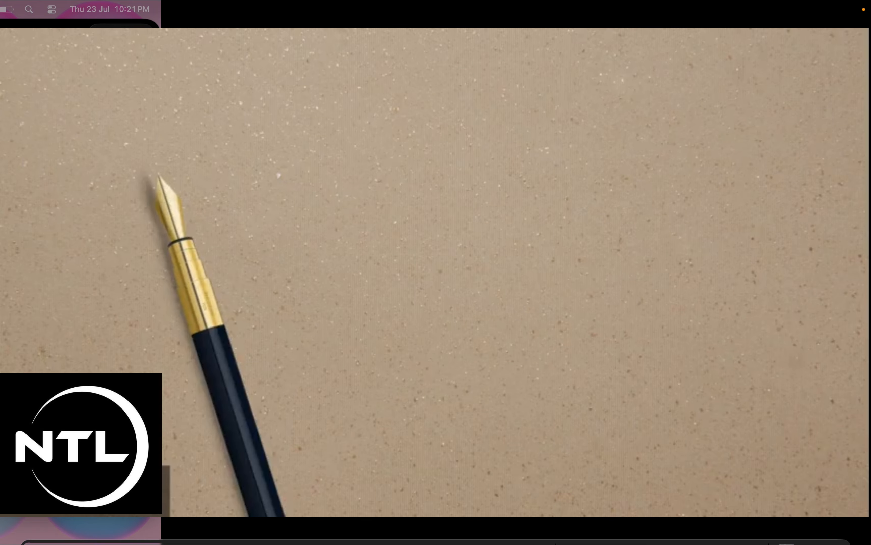